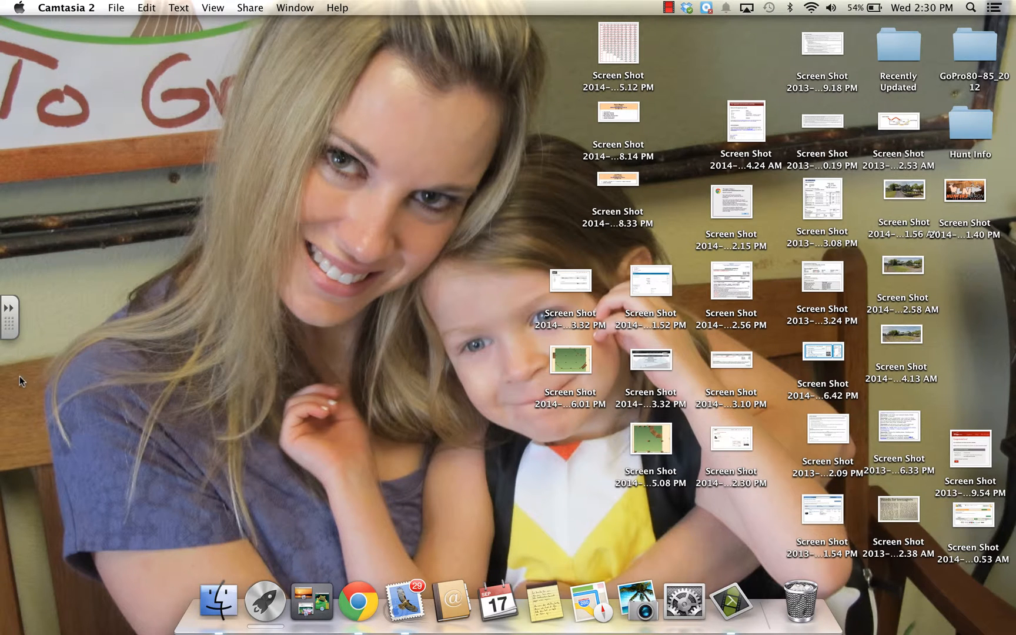
Step: Switch to Chrome, open Google Drive from the Google apps and create a new blank document
left_click(360, 603)
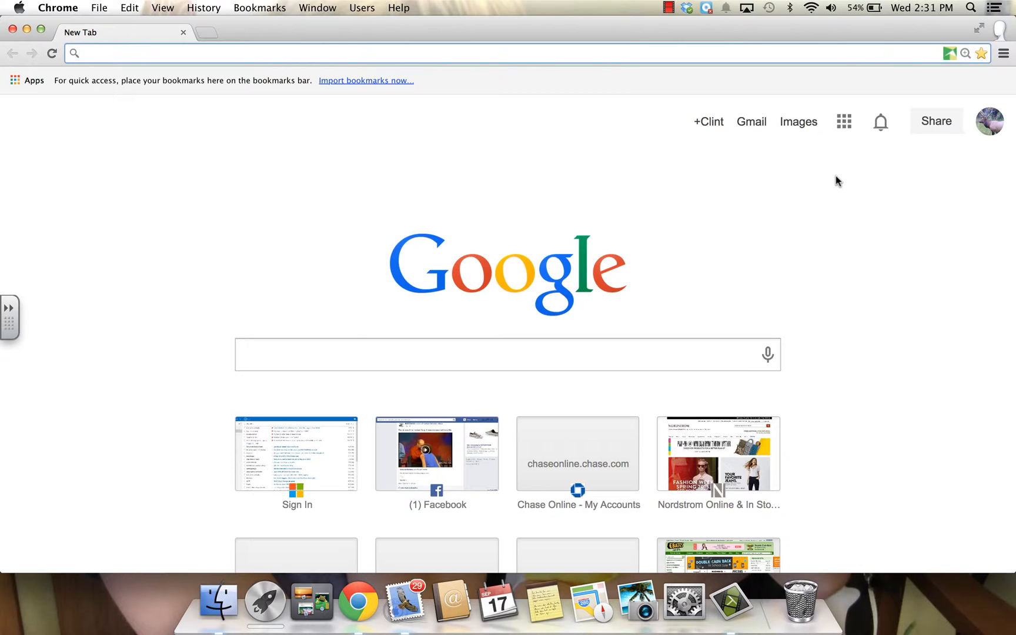
left_click(844, 123)
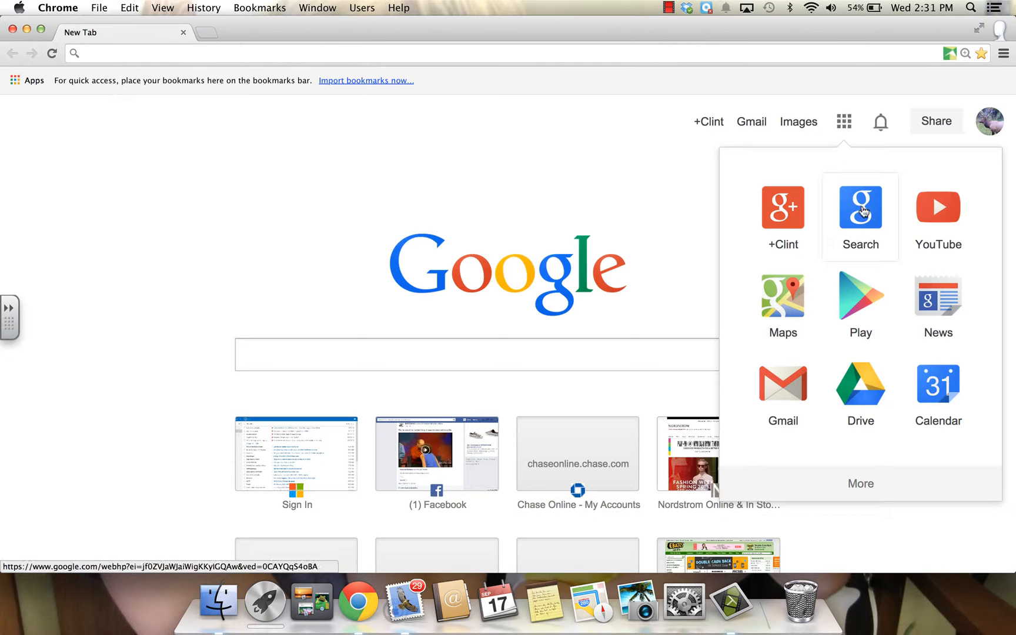
left_click(867, 396)
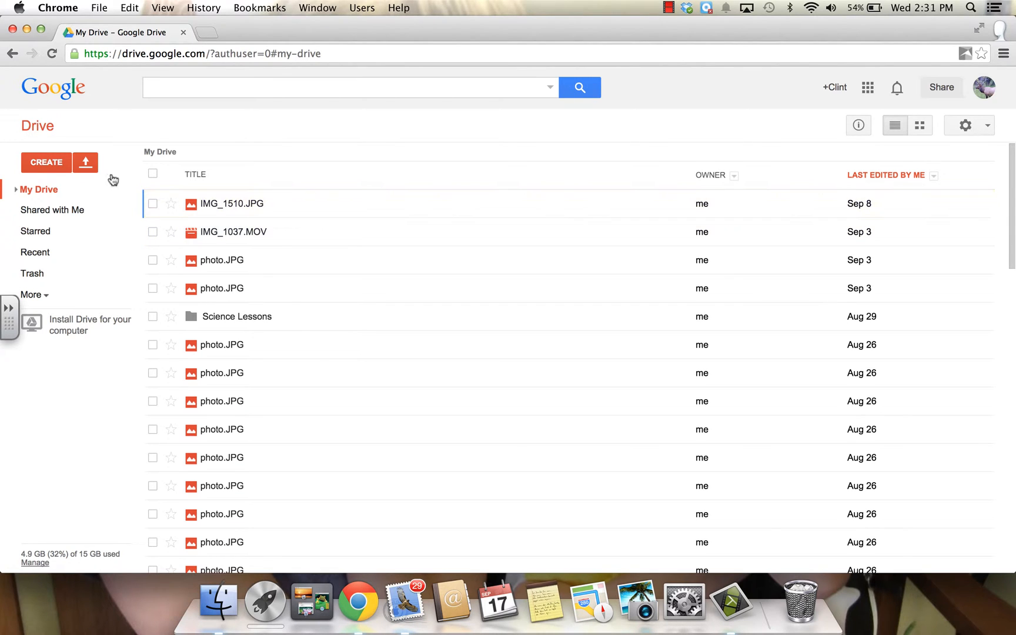
left_click(45, 159)
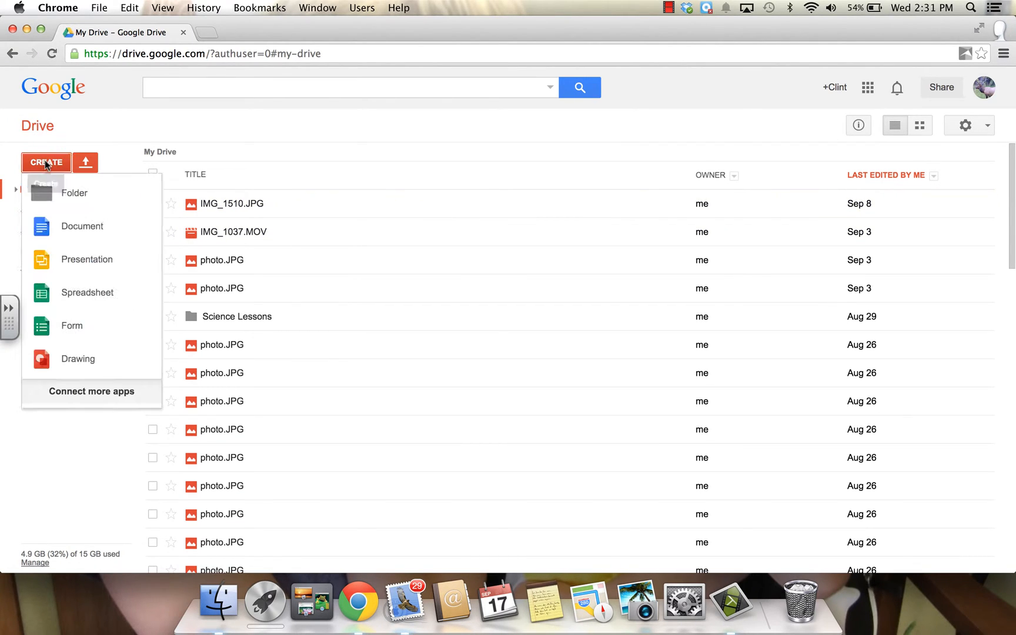
left_click(74, 224)
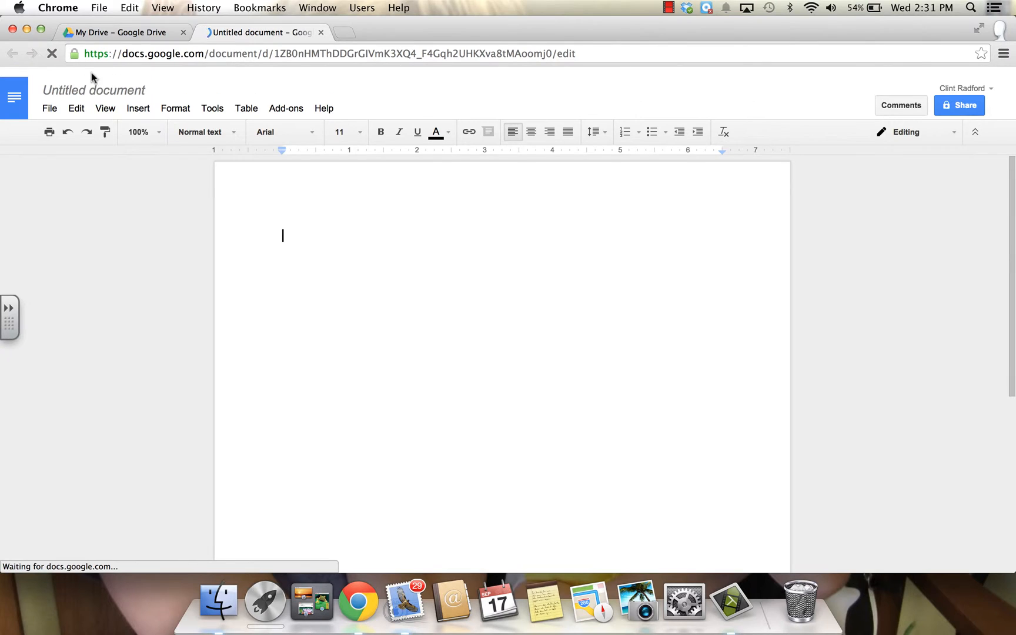
Step: Rename the untitled document as "Saltwater vs Tap Water Lap Report"
left_click(86, 83)
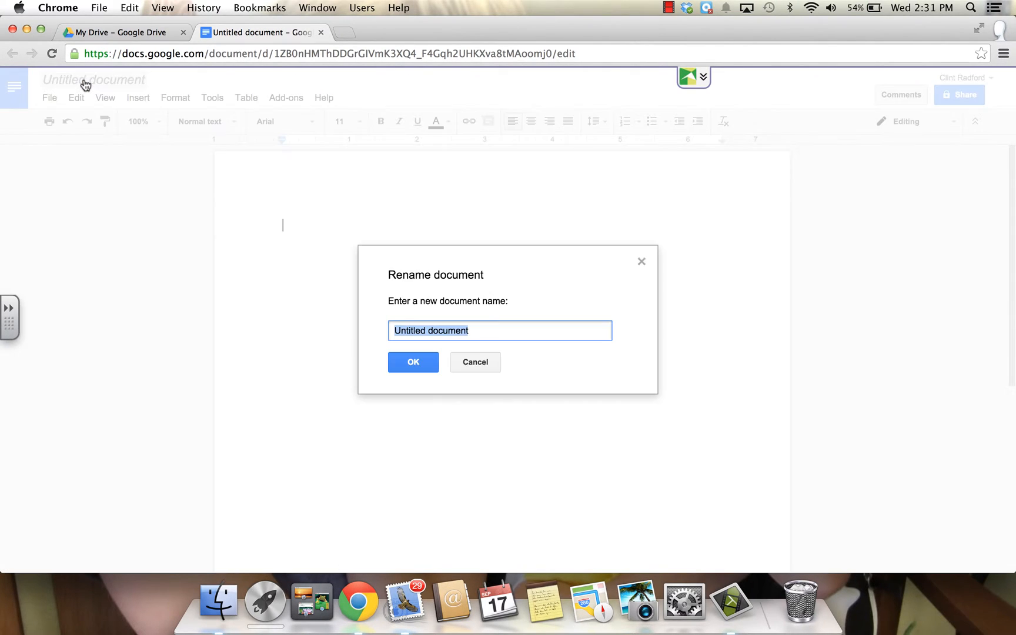
key("BackSpace")
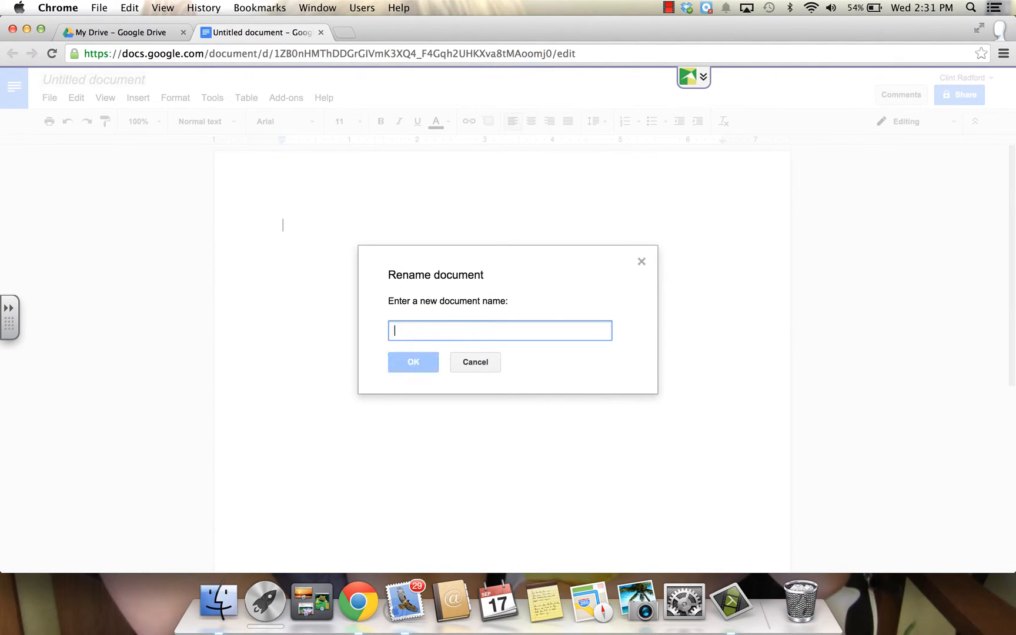
type("Salt")
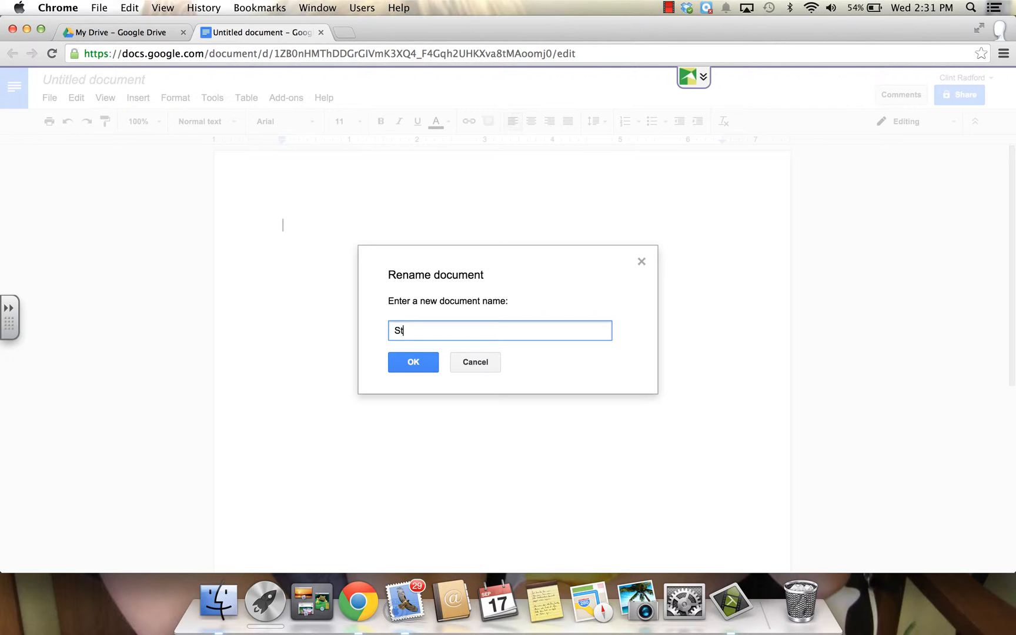
type("water vs Tap Water Lap Report")
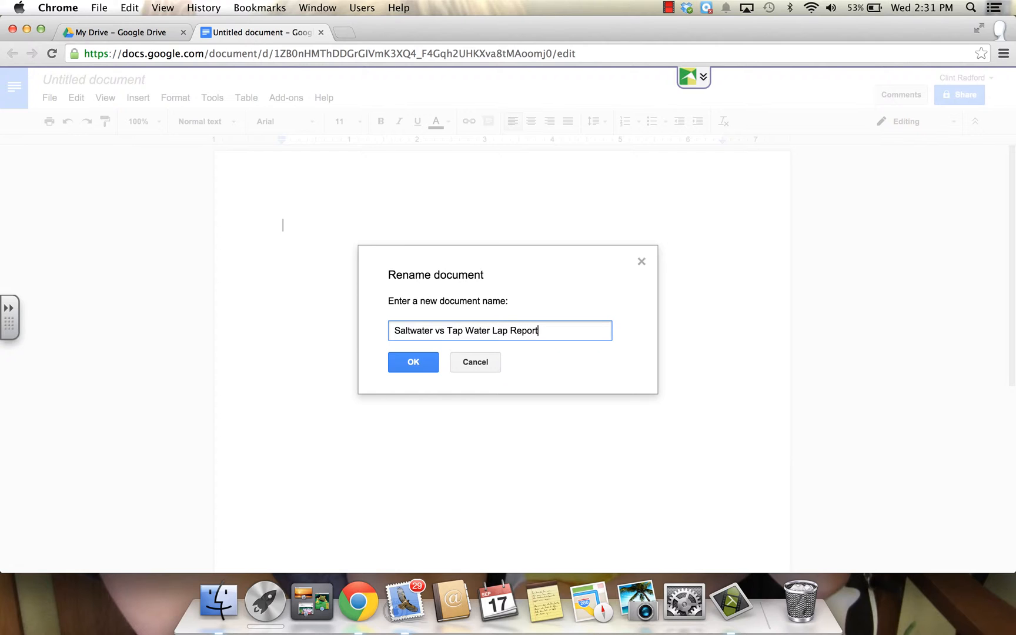
left_click(424, 362)
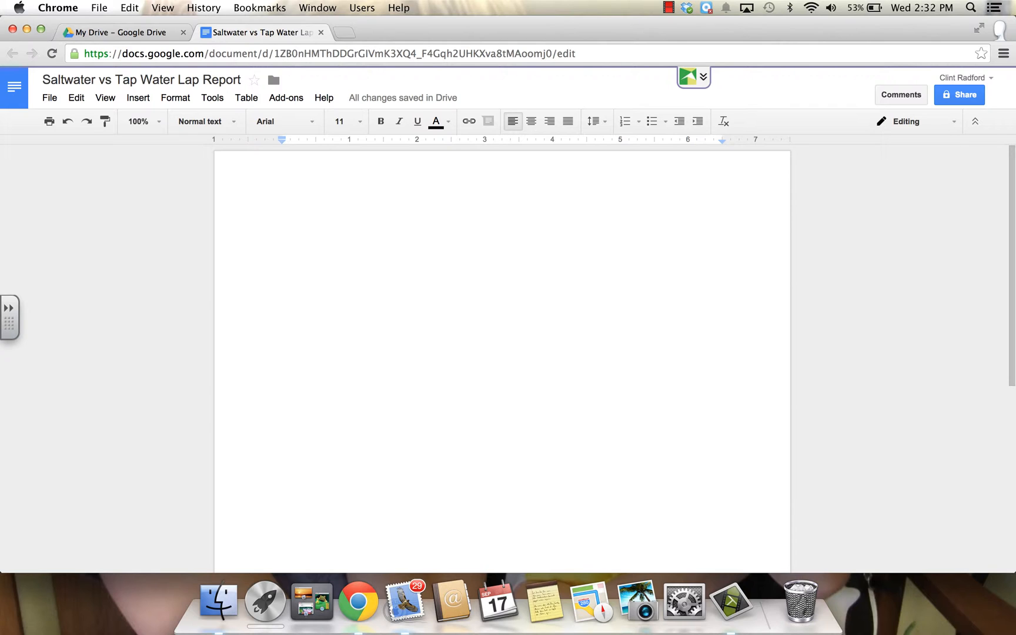
Step: Enter the section headings Problem, Hypothesis, Test, Data/Results and Conclusion on separate lines of the document
type("Problem")
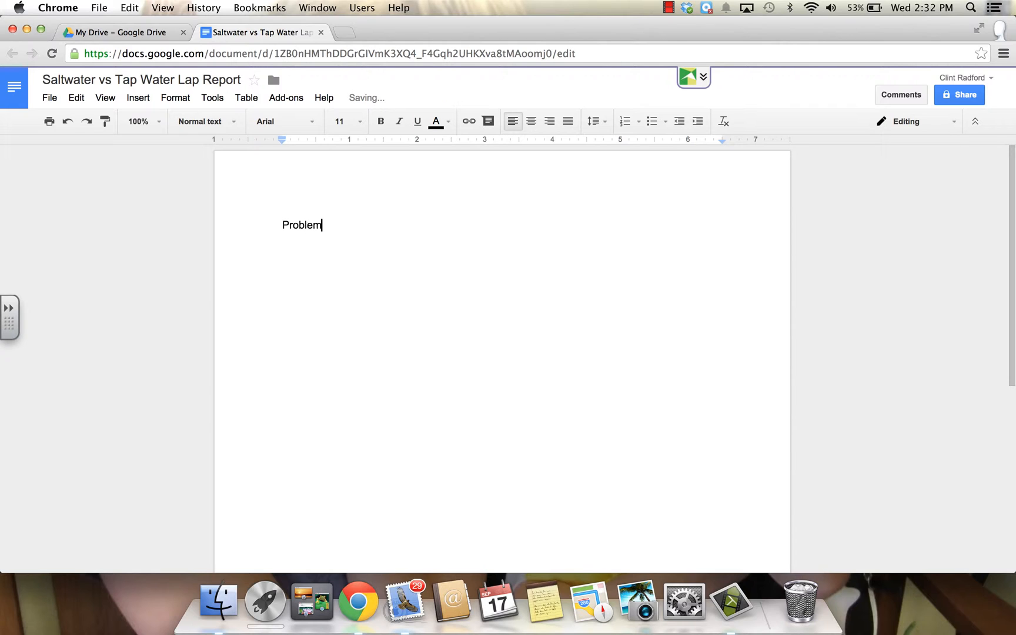
key("Return")
type("Hypothesis")
key("Return")
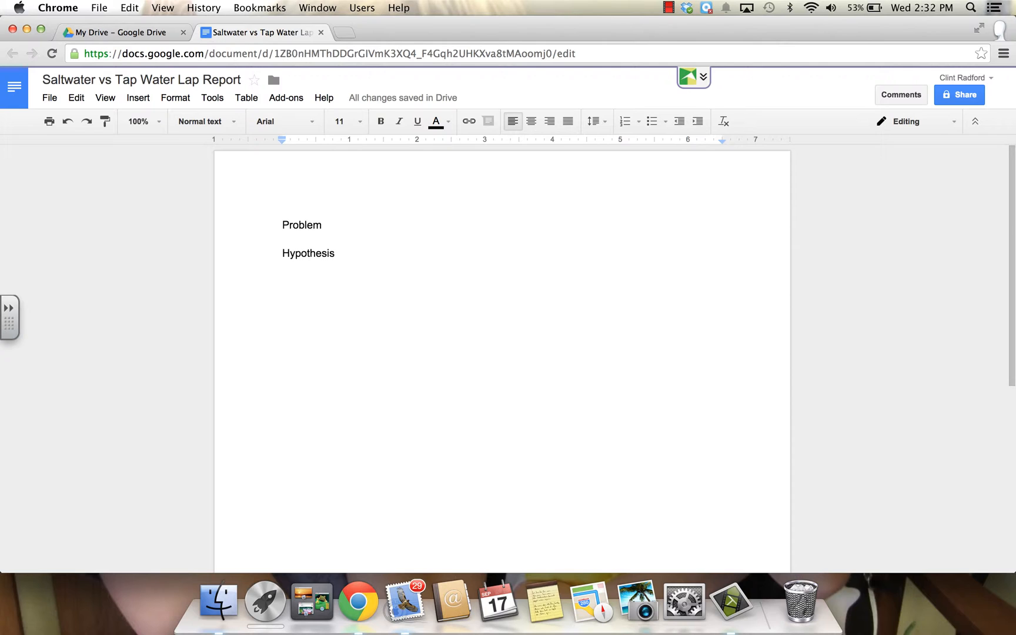
type("Test")
key("Return")
type("Da")
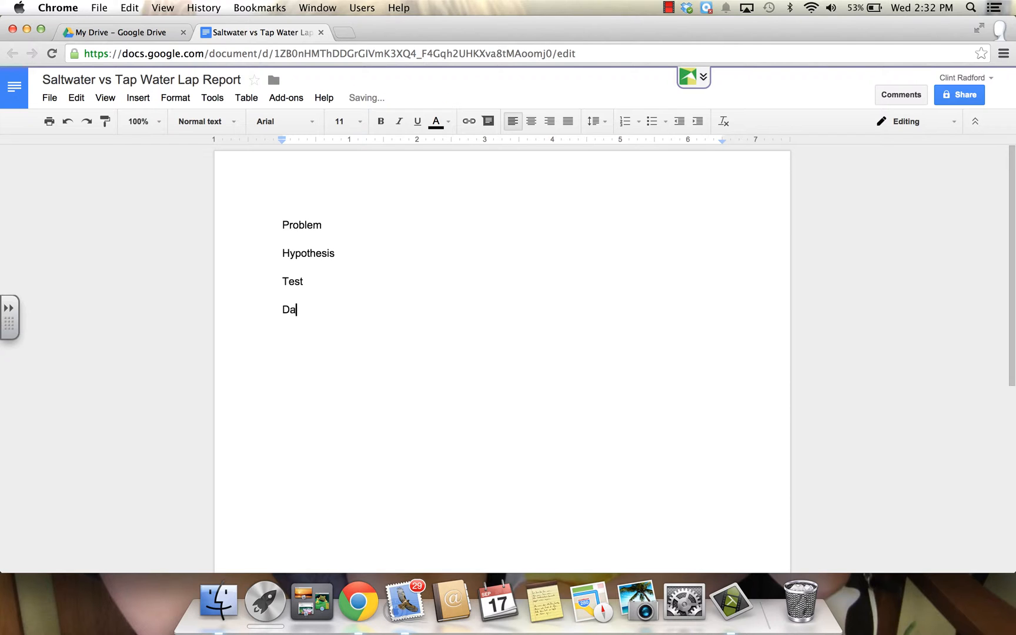
type("ta/Results")
key("Return")
type("Conclusion")
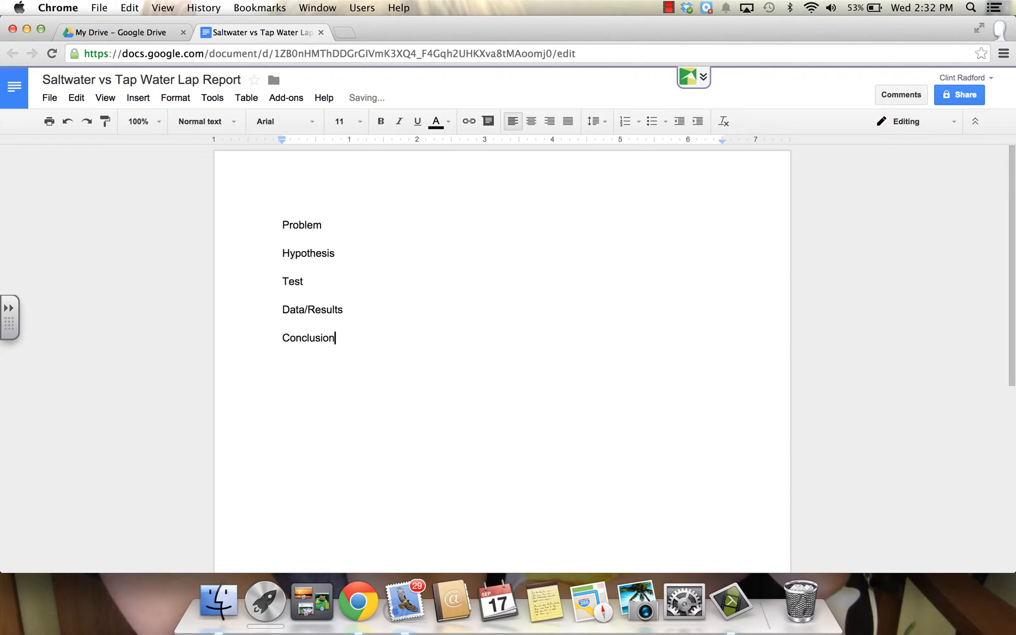
type("s")
key("BackSpace")
Step: Make the Problem, Hypothesis and Test headings bold and underlined
left_click(384, 124)
left_click(418, 124)
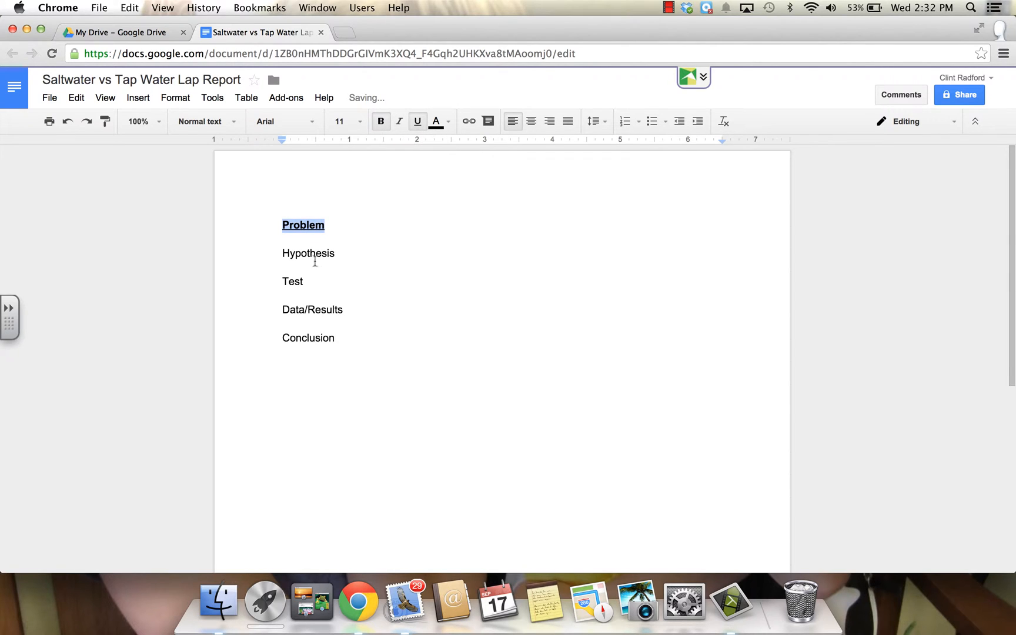
left_click_drag(281, 254, 336, 257)
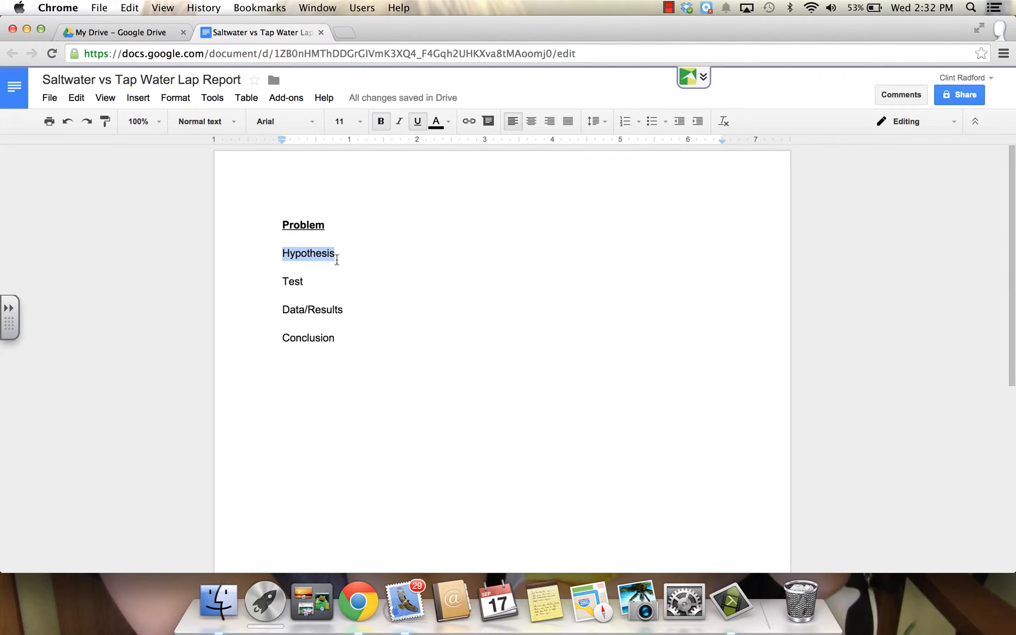
left_click(381, 121)
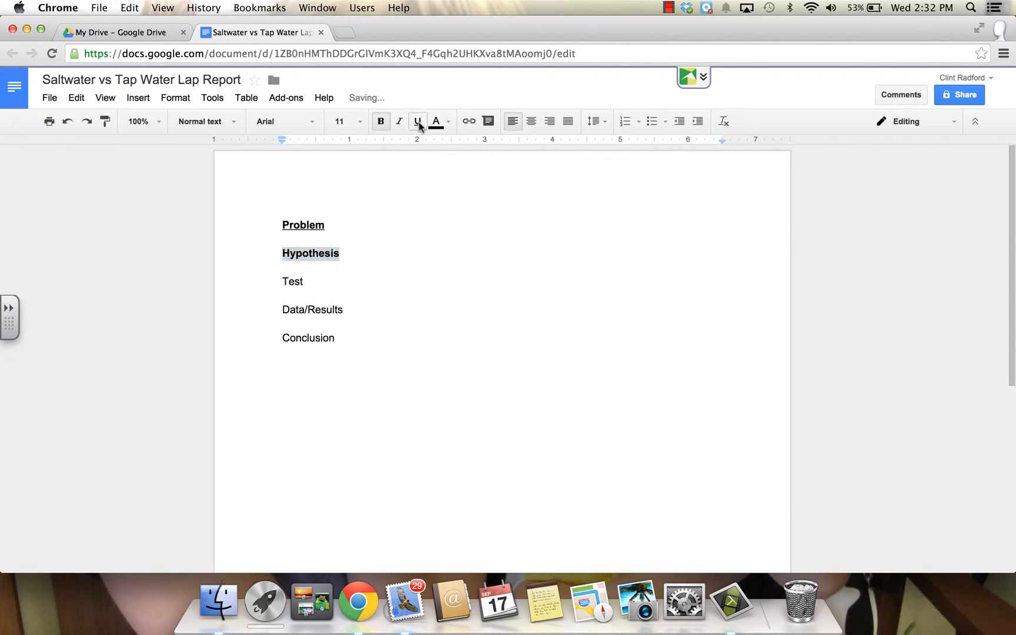
left_click(417, 122)
left_click_drag(281, 282, 302, 283)
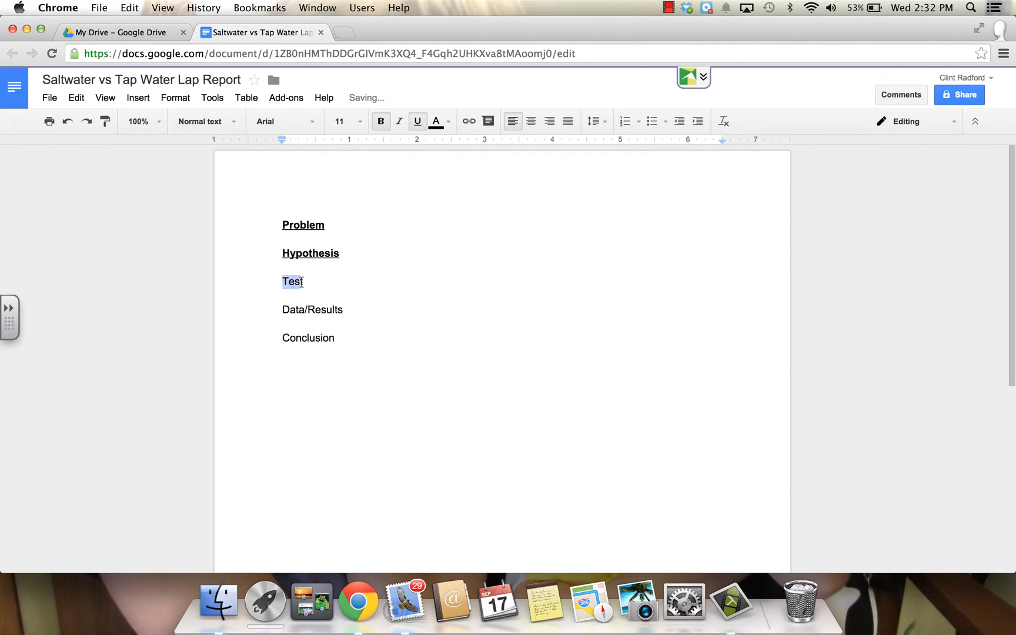
left_click(380, 121)
left_click(418, 121)
Step: Make the Data/Results and Conclusion headings bold and underlined
left_click_drag(282, 310, 347, 310)
left_click(381, 121)
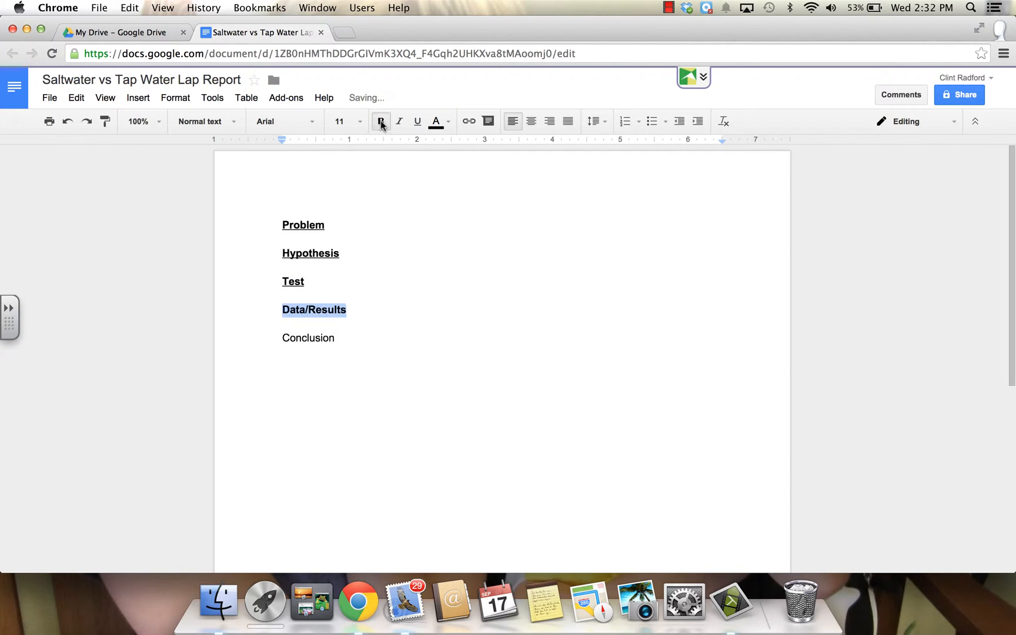
left_click(418, 121)
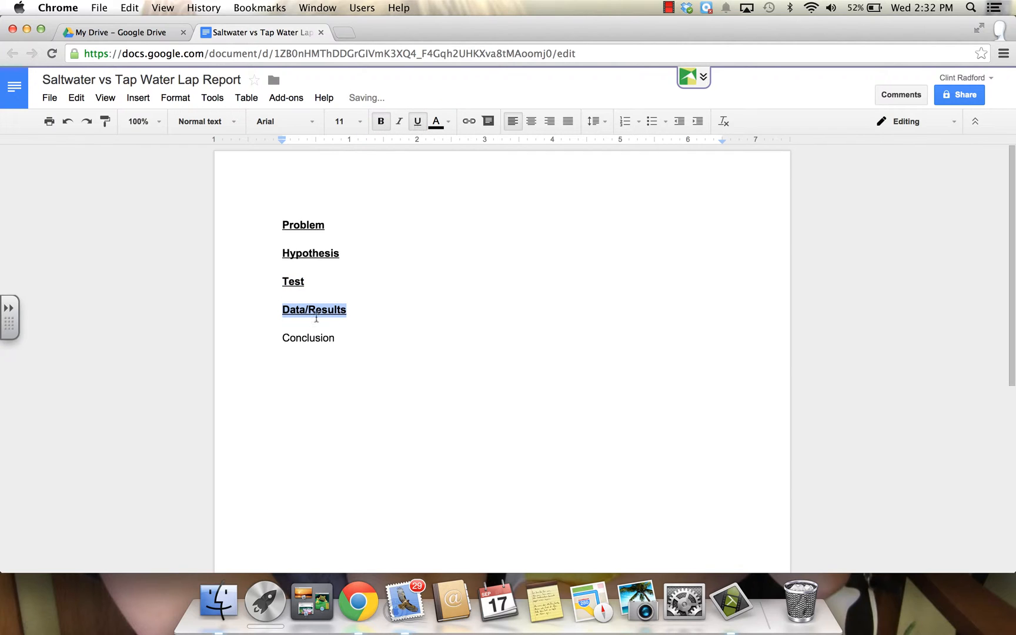
left_click(282, 338)
left_click_drag(283, 338, 335, 338)
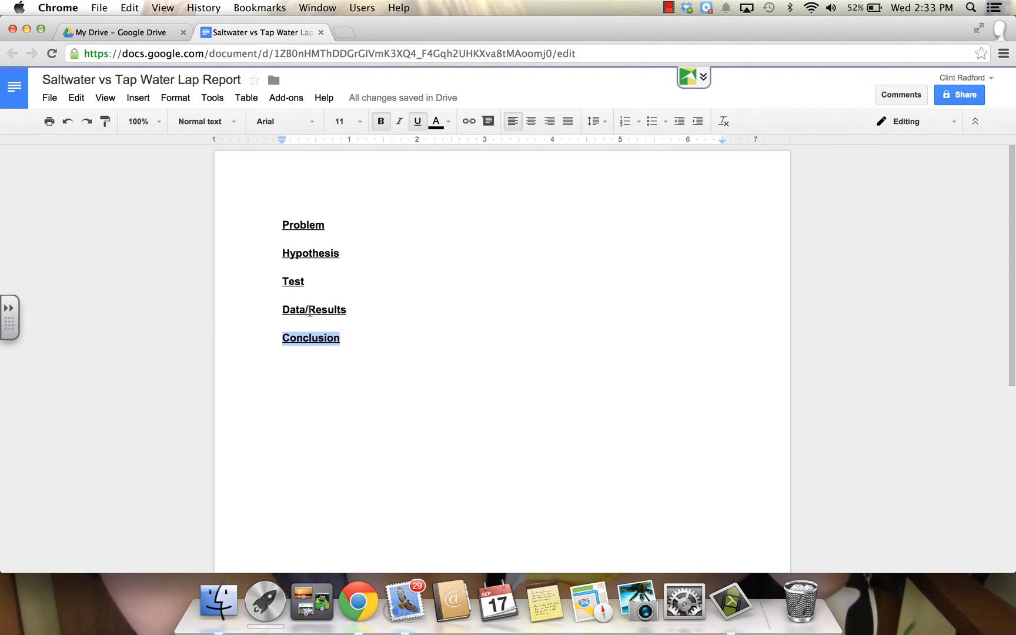
left_click(309, 353)
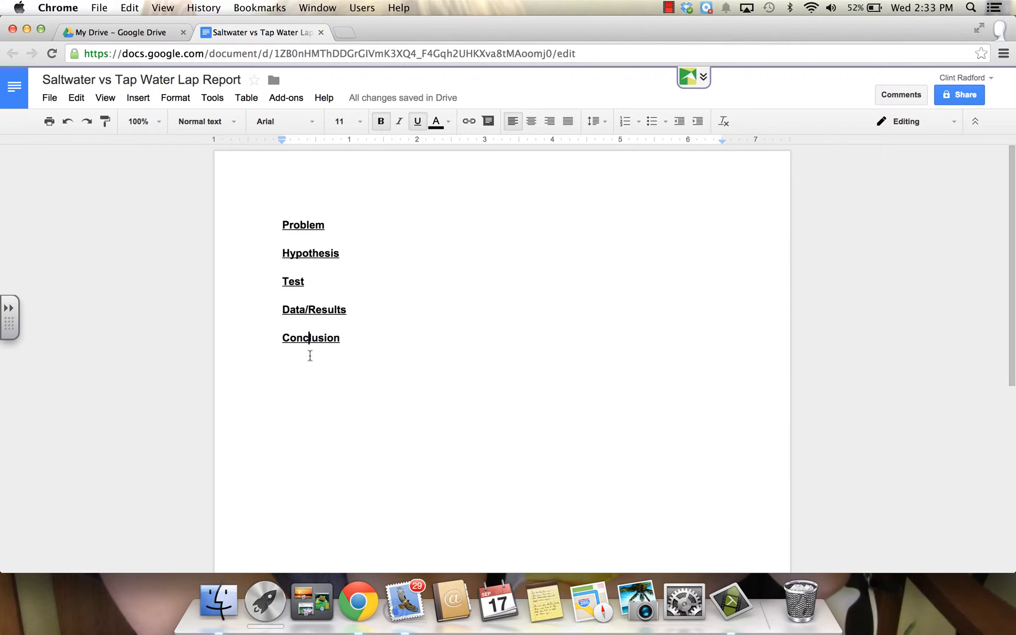
left_click(292, 326)
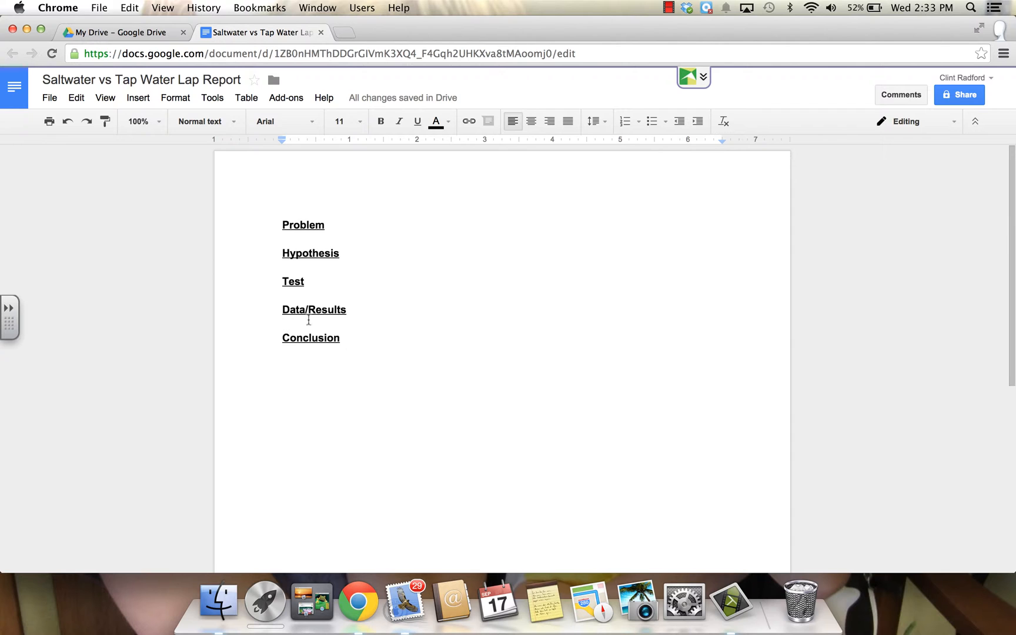
Step: Return to My Drive and create a new blank spreadsheet for the experiment data
left_click(136, 32)
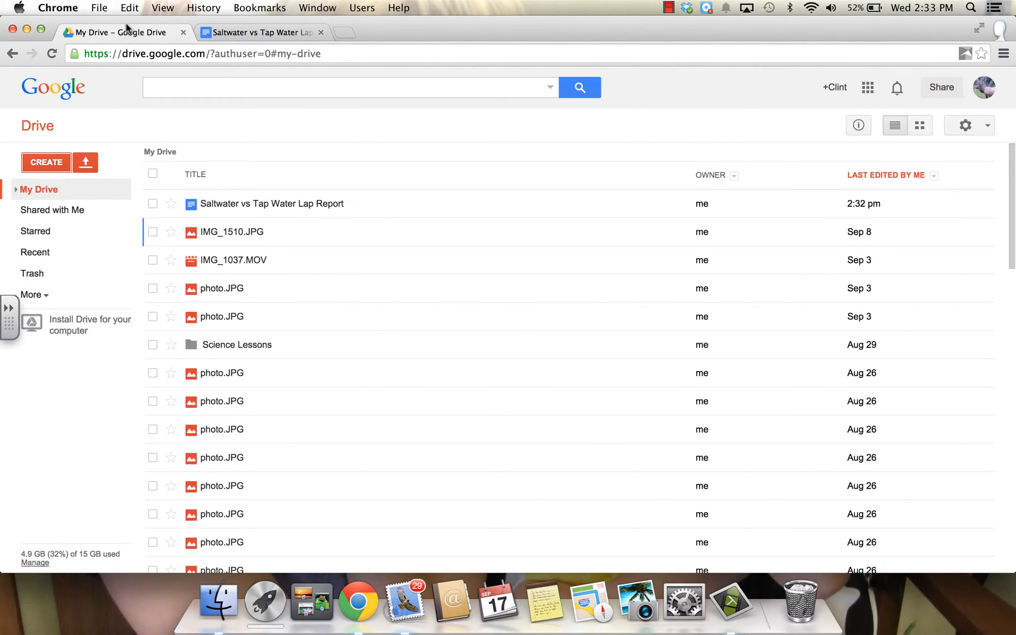
left_click(46, 164)
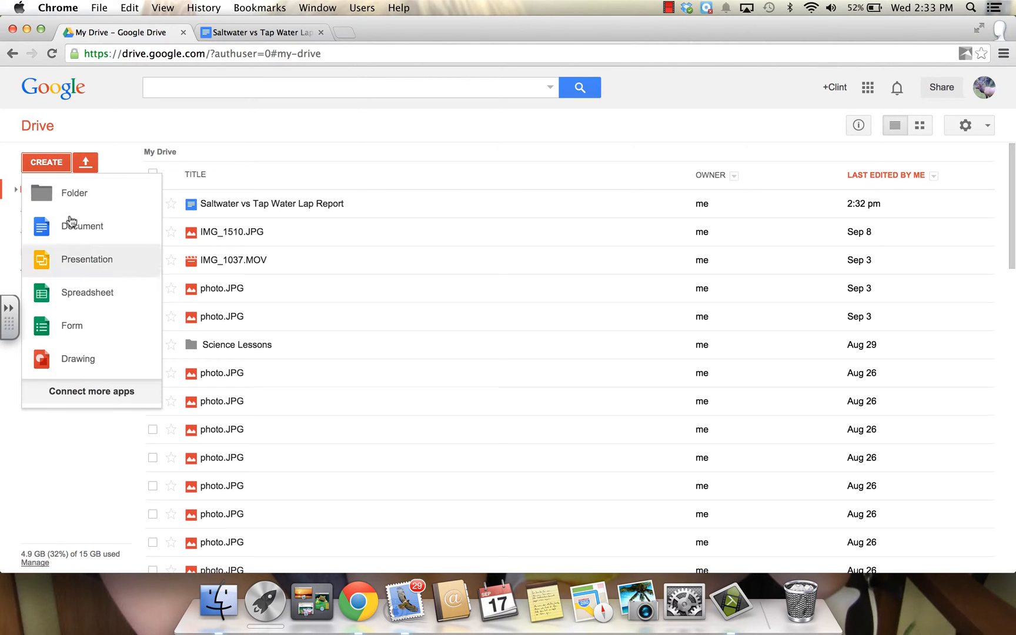
left_click(88, 293)
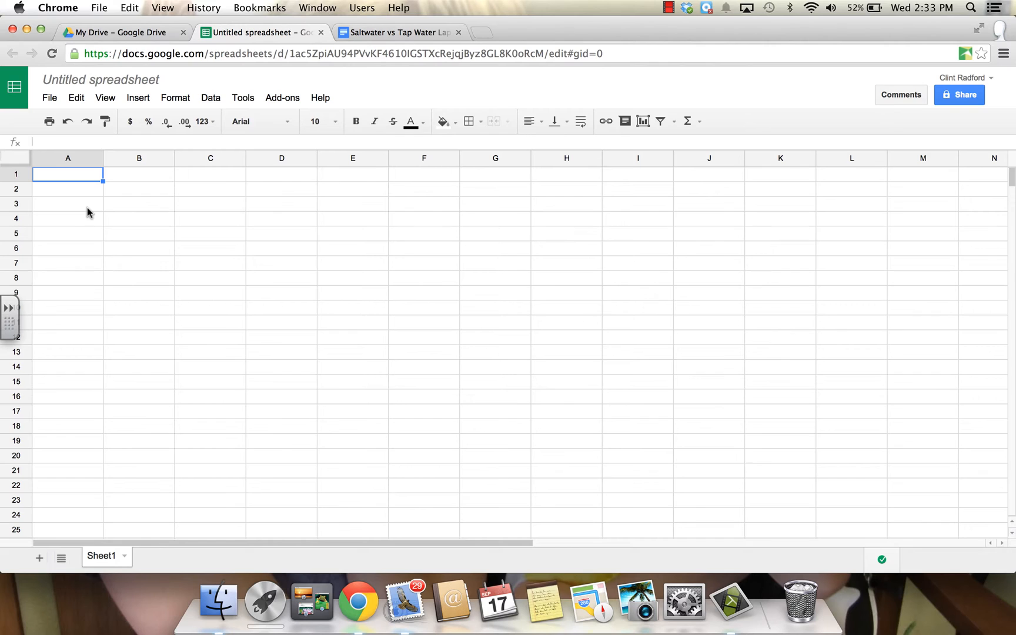
Step: Enter 95 in cell A1 and 90 in cell B1 of the spreadsheet
type("95")
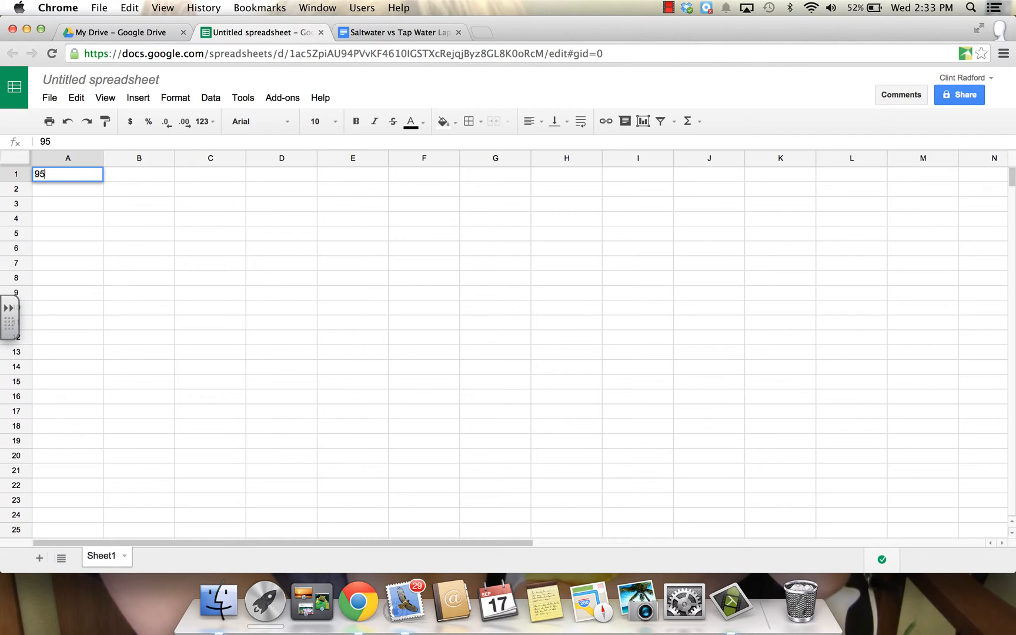
key("Tab")
type("90")
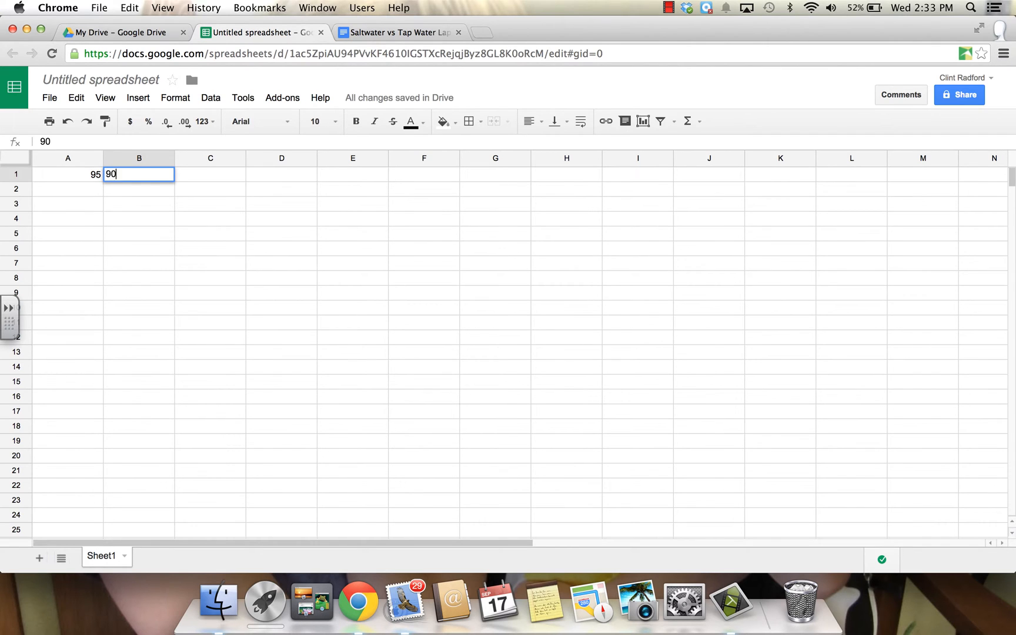
key("Return")
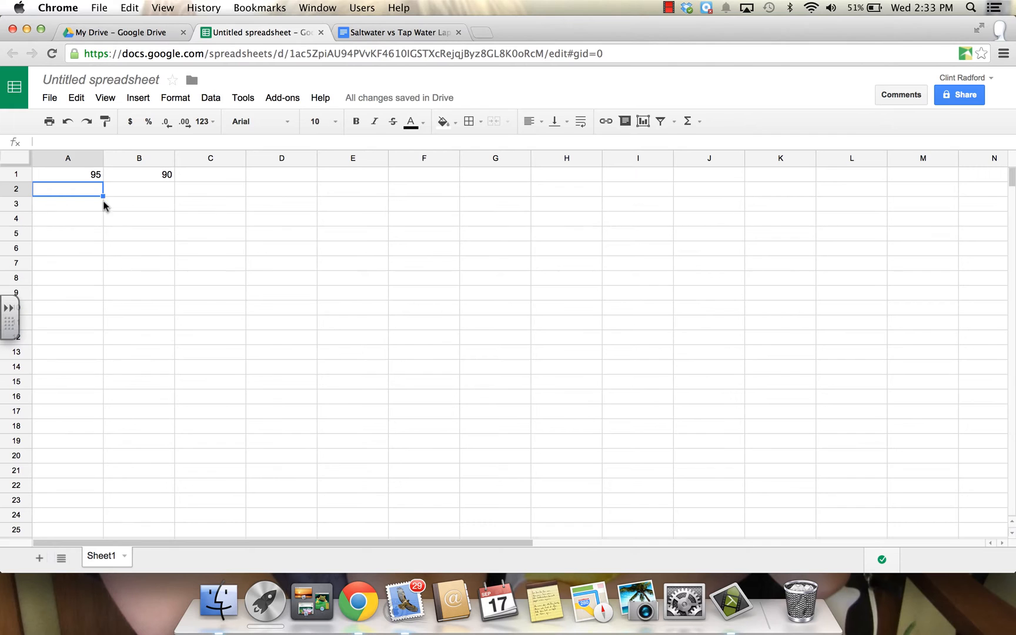
Step: Start a column chart from the data in cells A1 and B1
left_click_drag(77, 176, 129, 179)
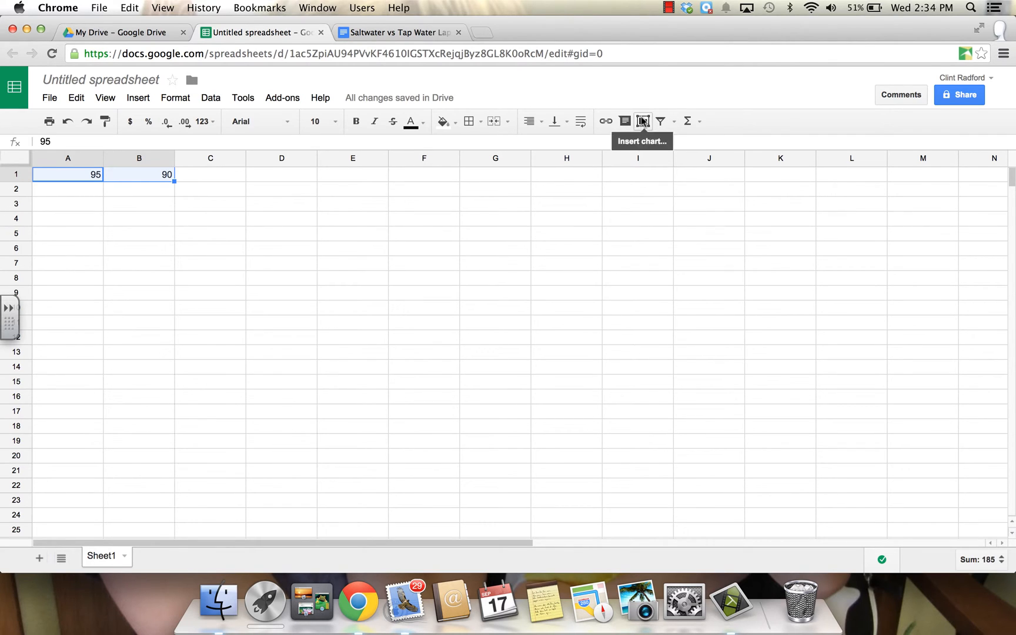
left_click(642, 121)
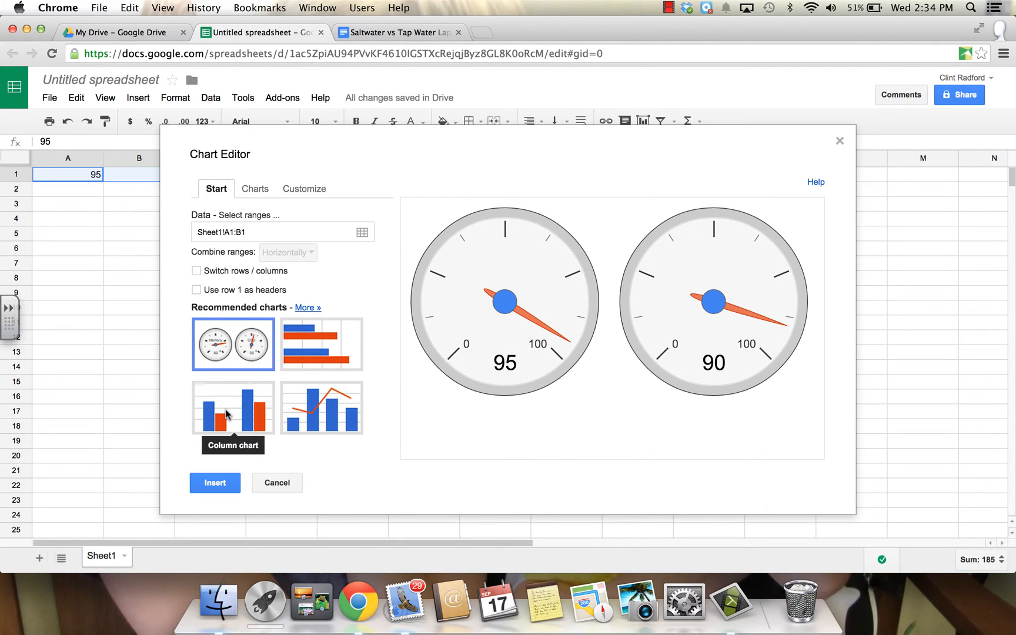
left_click(228, 415)
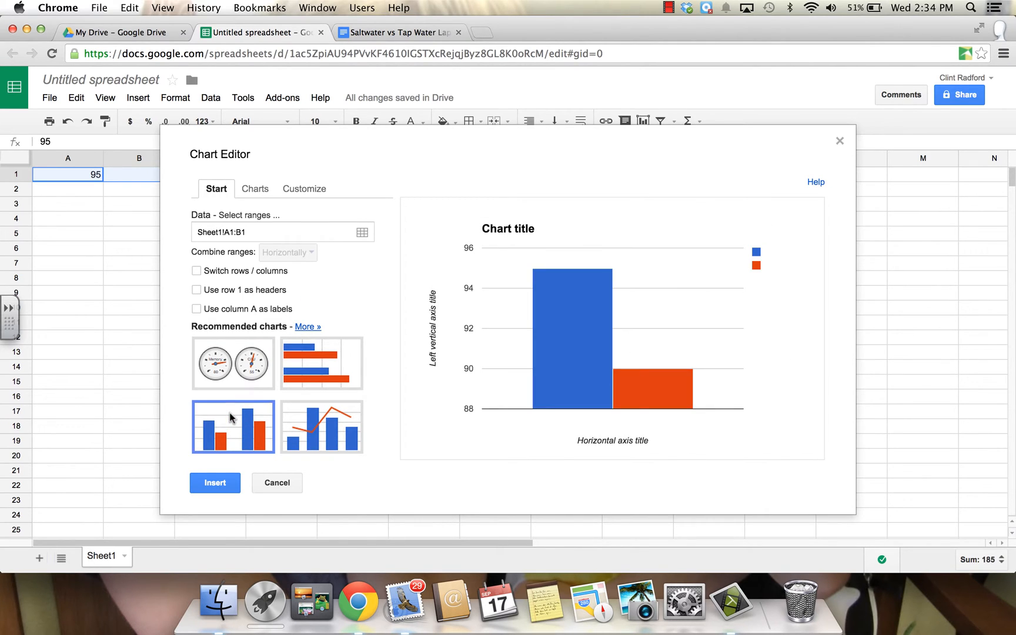
mouse_move(558, 375)
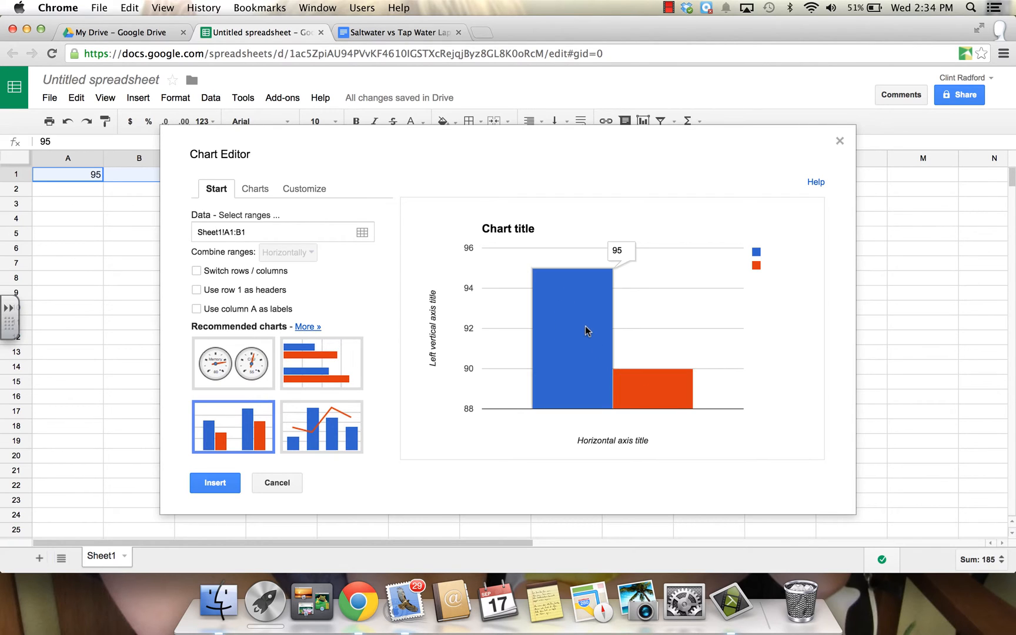
mouse_move(638, 375)
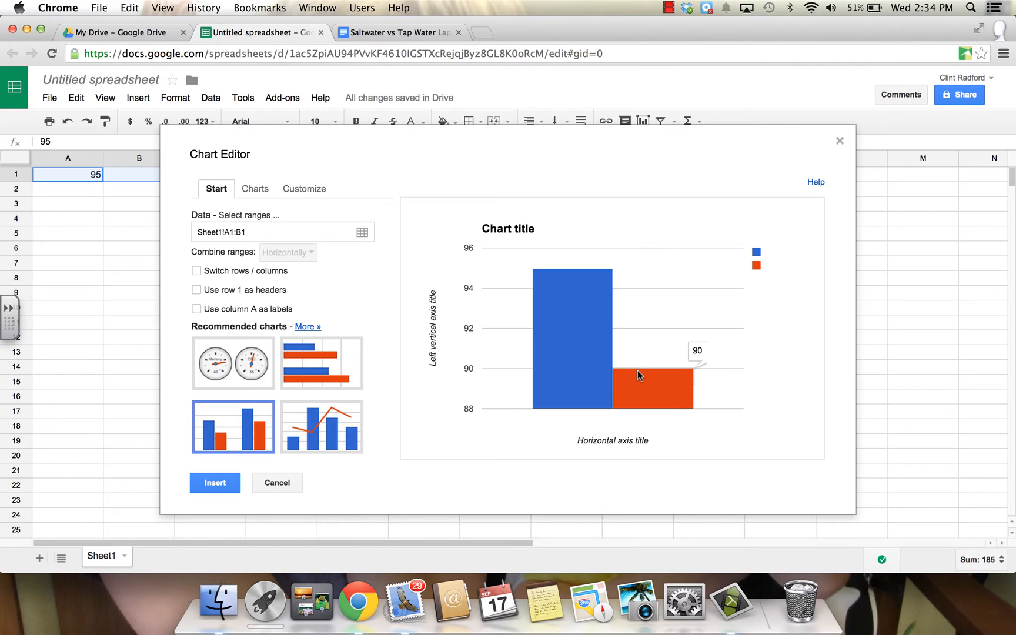
Step: Set the chart title to "SaltWater vs. TapWater"
left_click(301, 189)
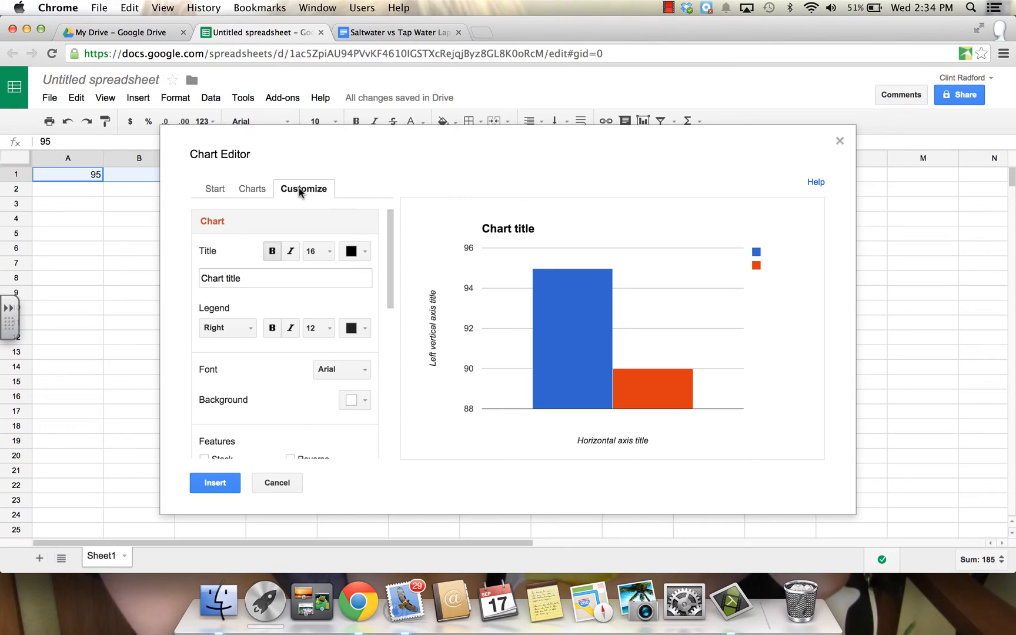
left_click(284, 281)
key("BackSpace")
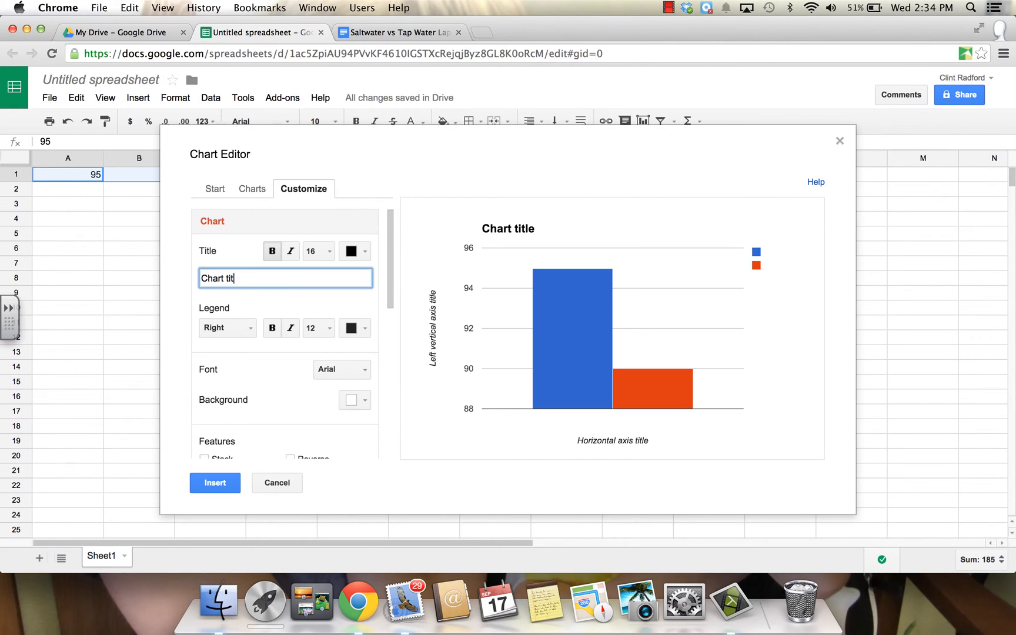
key("BackSpace")
key("BackSpace")
key("BackSpace")
key("BackSpace")
key("BackSpace")
key("BackSpace")
key("BackSpace")
key("BackSpace")
key("BackSpace")
type("Sat")
type("l")
key("BackSpace")
key("BackSpace")
type("ltWater vs. TapWater")
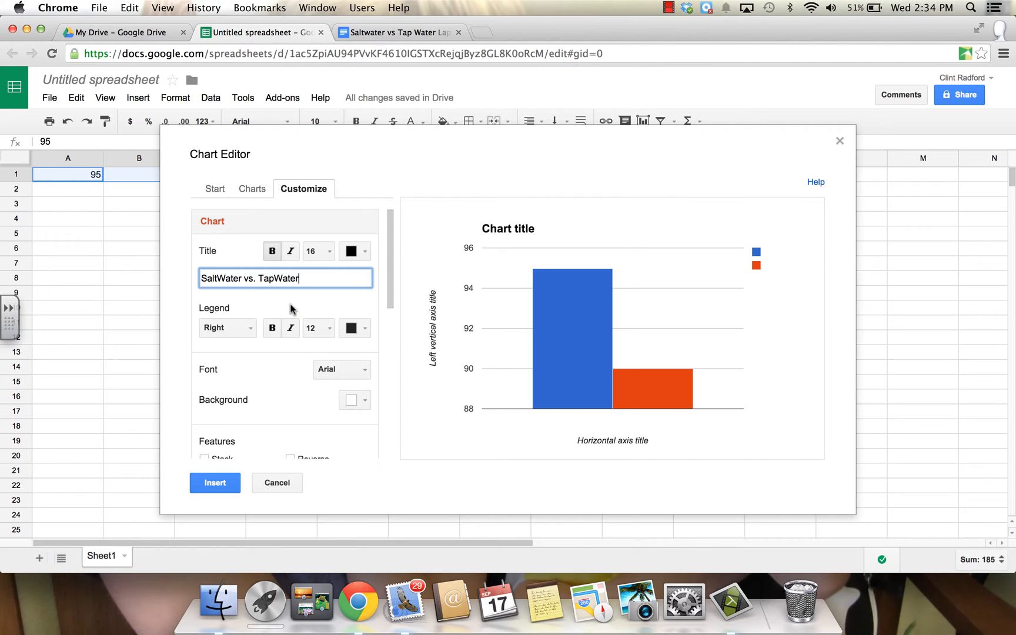
key("Return")
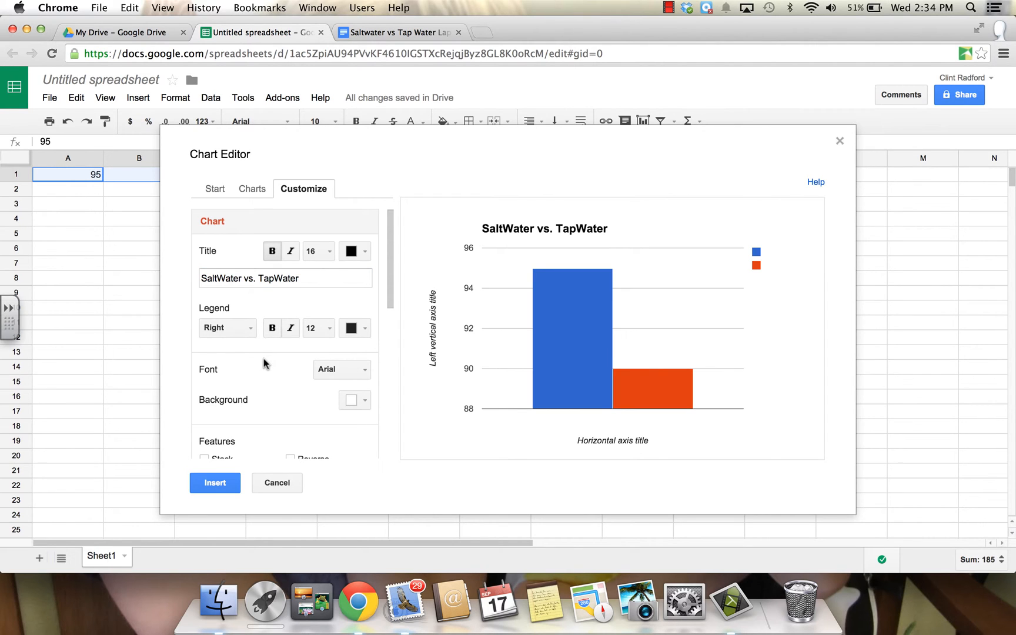
Step: Set the horizontal axis title to "SaltWater" and "TapWater" separated by a long run of underscores
scroll(263, 363, "down", 3)
scroll(263, 363, "down", 1)
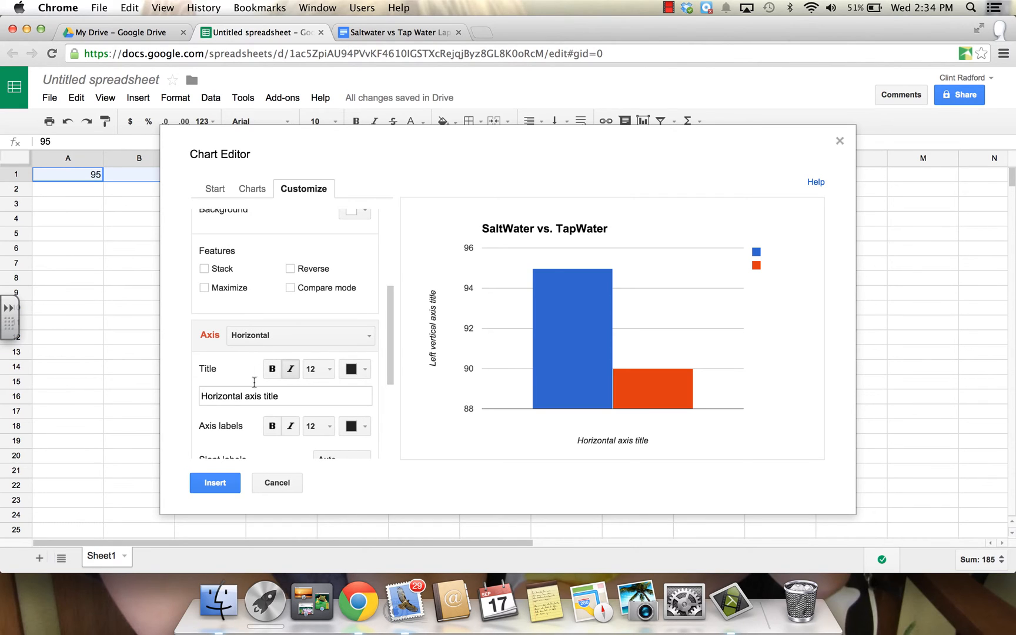
left_click(284, 397)
key("BackSpace")
key("BackSpace")
key("BackSpace")
key("BackSpace")
key("BackSpace")
key("BackSpace")
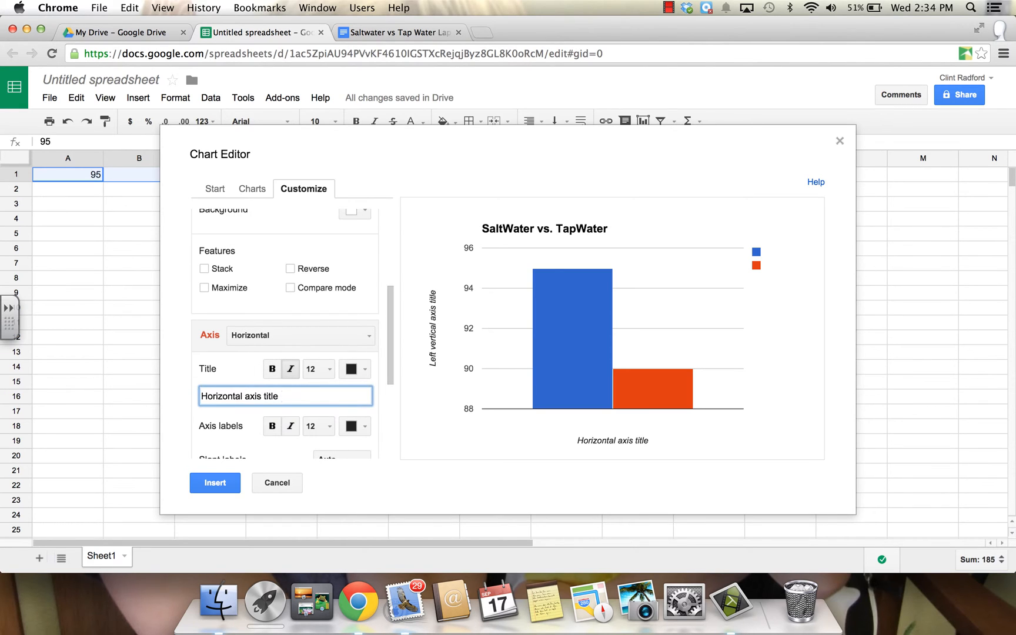
key("BackSpace")
key("BackSpace")
key("BackSpace")
key("BackSpace")
key("BackSpace")
key("BackSpace")
key("BackSpace")
key("BackSpace")
key("BackSpace")
key("BackSpace")
key("BackSpace")
key("BackSpace")
key("BackSpace")
key("BackSpace")
key("BackSpace")
type("B")
key("BackSpace")
type("SaltWater________________")
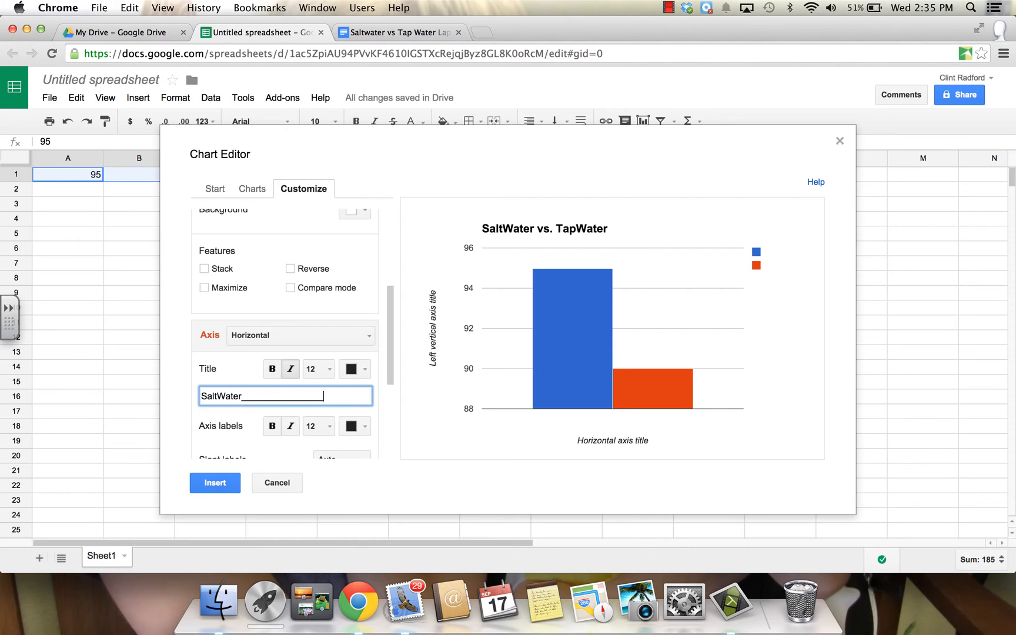
type("_____TapWater")
key("Return")
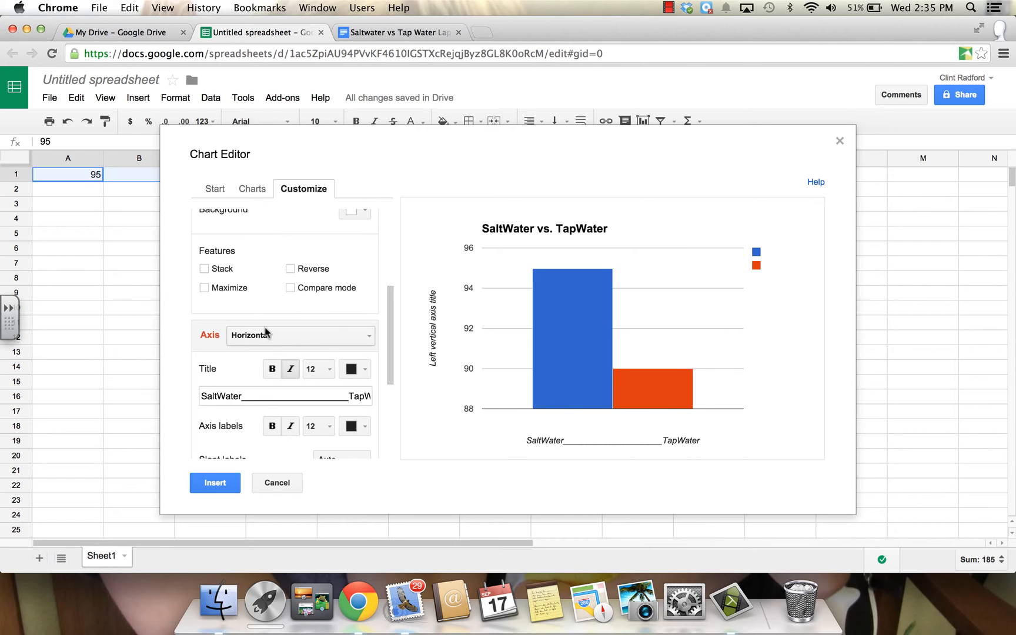
Step: Set the left vertical axis title to "Temperature in Celsius"
left_click(370, 338)
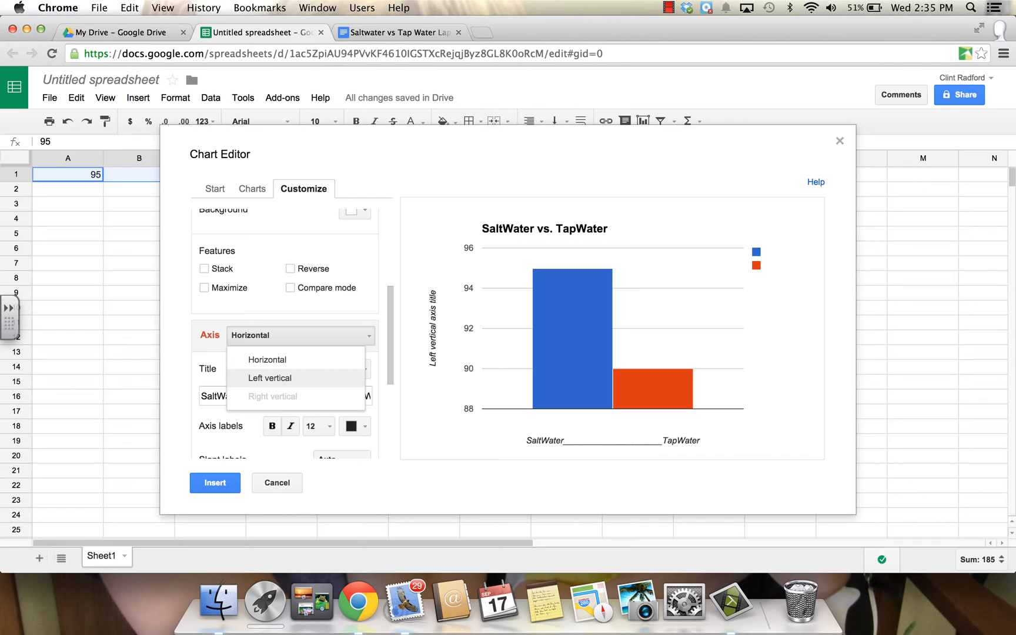
key("Return")
key("BackSpace")
key("BackSpace")
key("BackSpace")
key("BackSpace")
key("BackSpace")
key("BackSpace")
key("BackSpace")
key("BackSpace")
key("BackSpace")
key("BackSpace")
key("BackSpace")
key("BackSpace")
key("BackSpace")
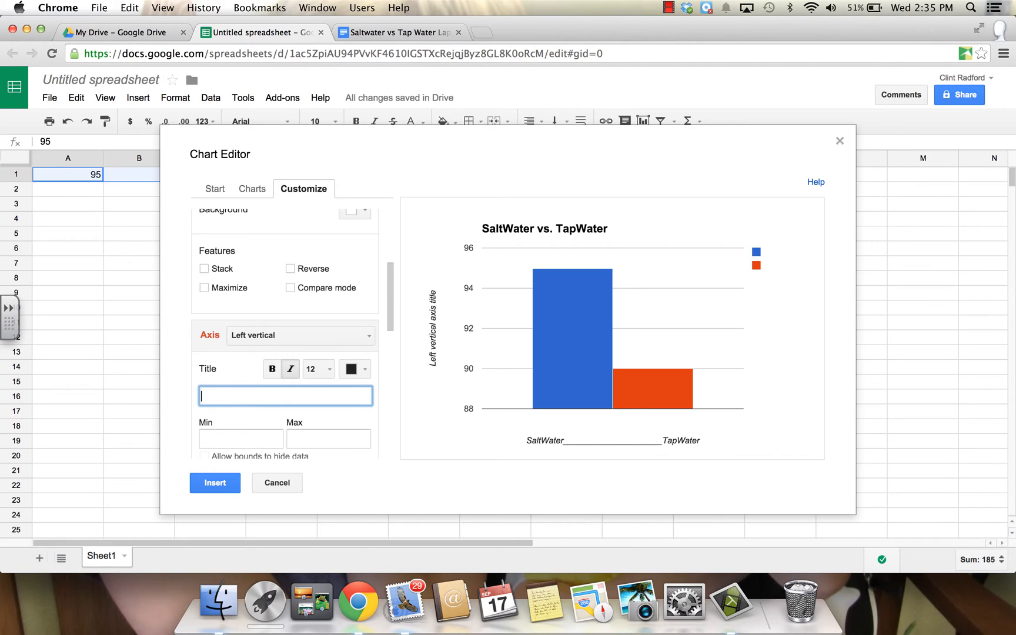
type("Temperature in Celsius")
left_click(327, 411)
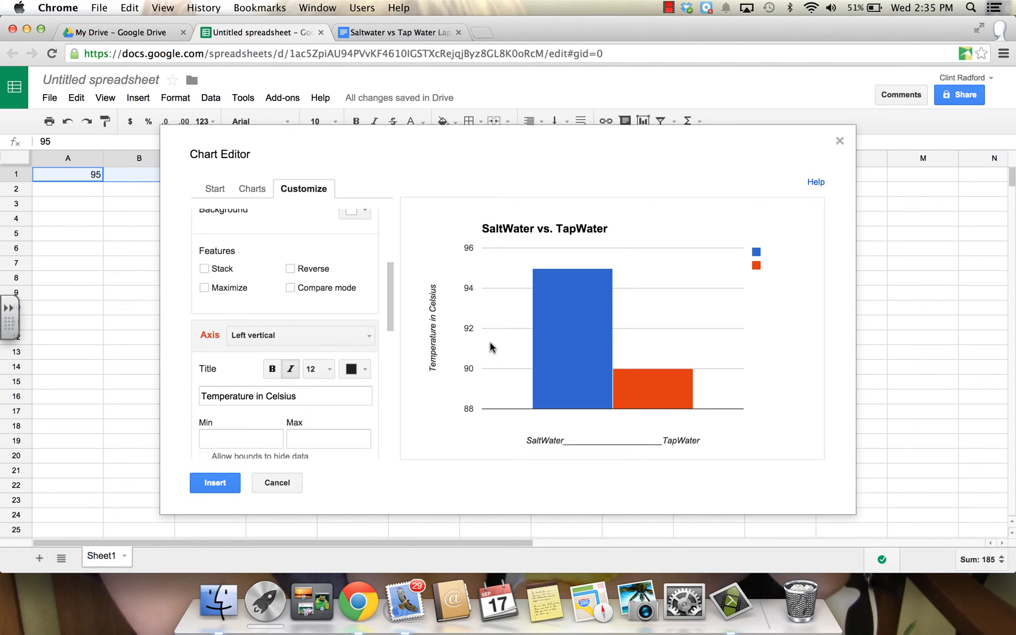
Step: Insert the finished column chart into the spreadsheet and move it to its own sheet
mouse_move(542, 331)
left_click(223, 482)
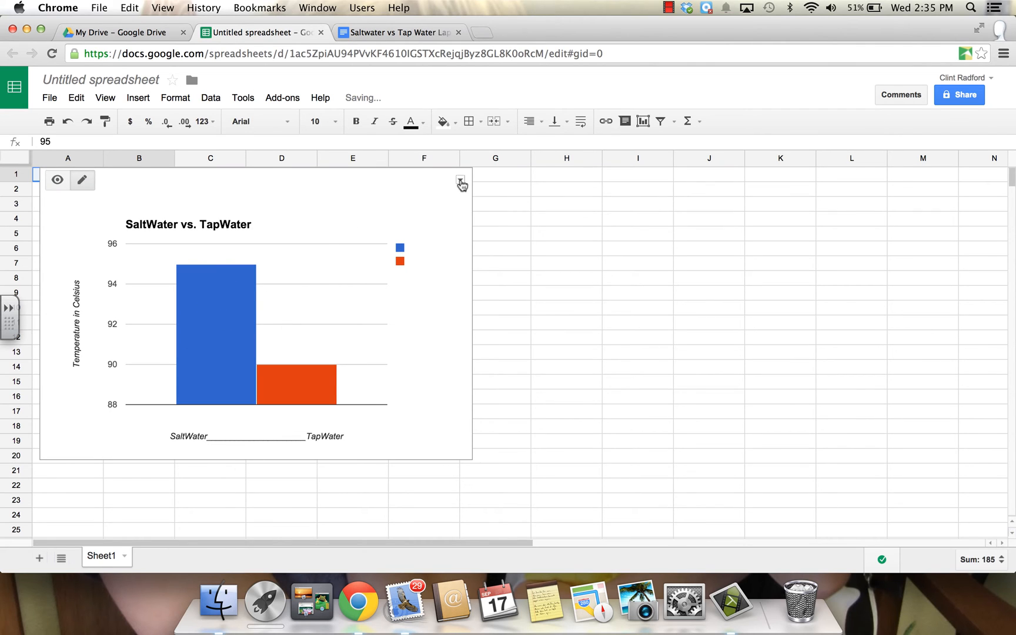
left_click(461, 181)
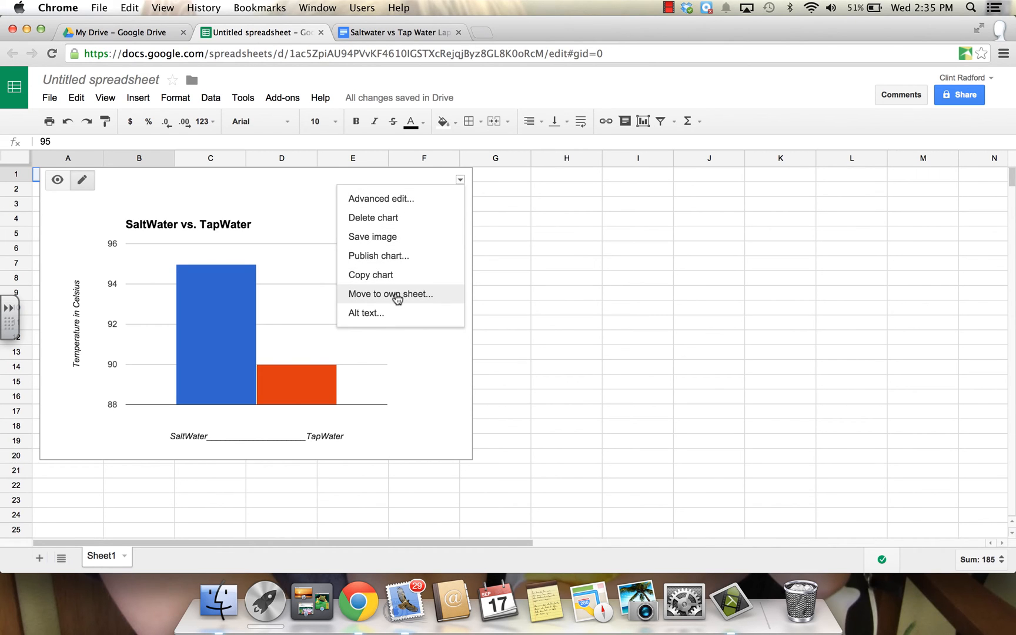
left_click(397, 299)
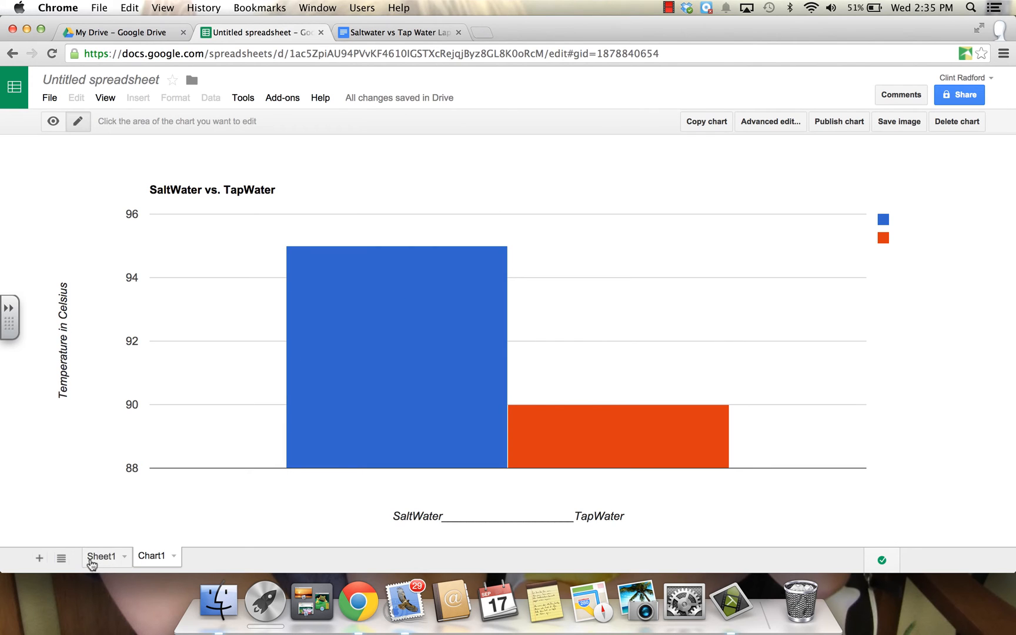
left_click(101, 557)
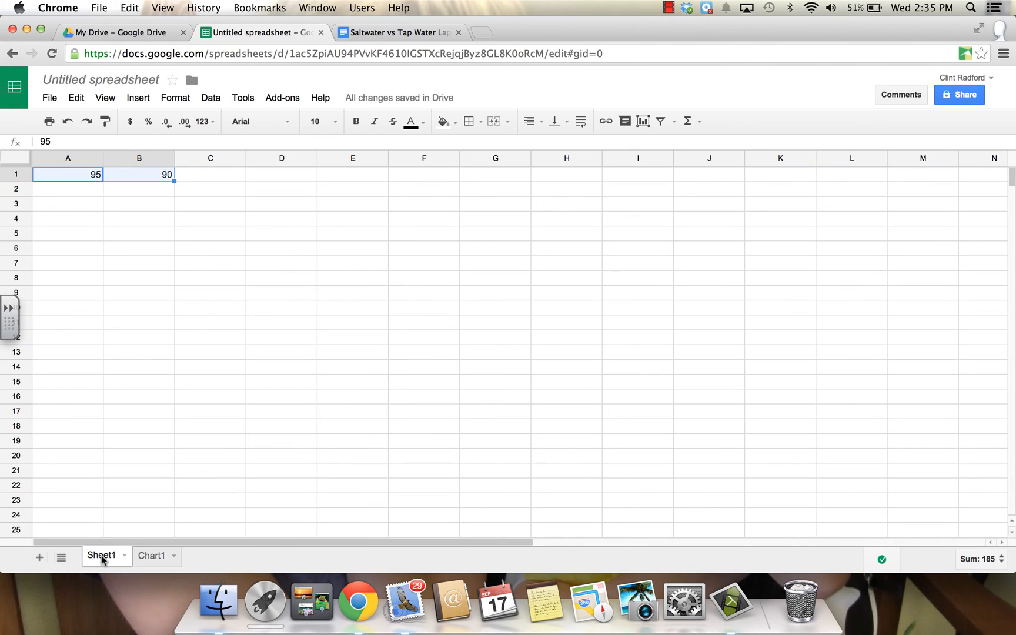
left_click(148, 556)
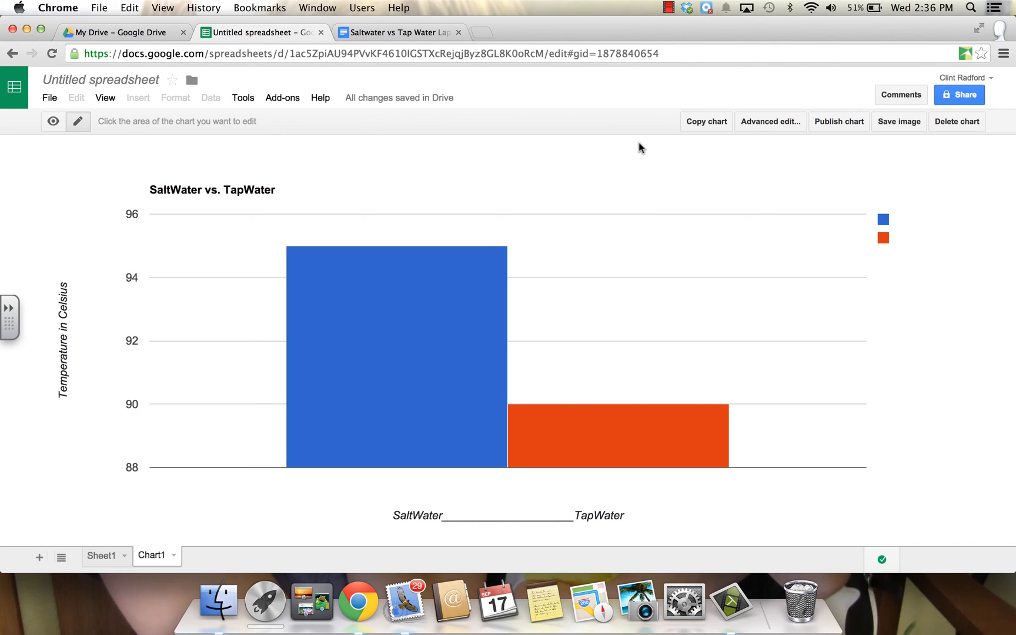
Step: Switch to the Saltwater vs Tap Water Lap Report document and add four blank lines beneath the Data/Results heading
left_click(381, 33)
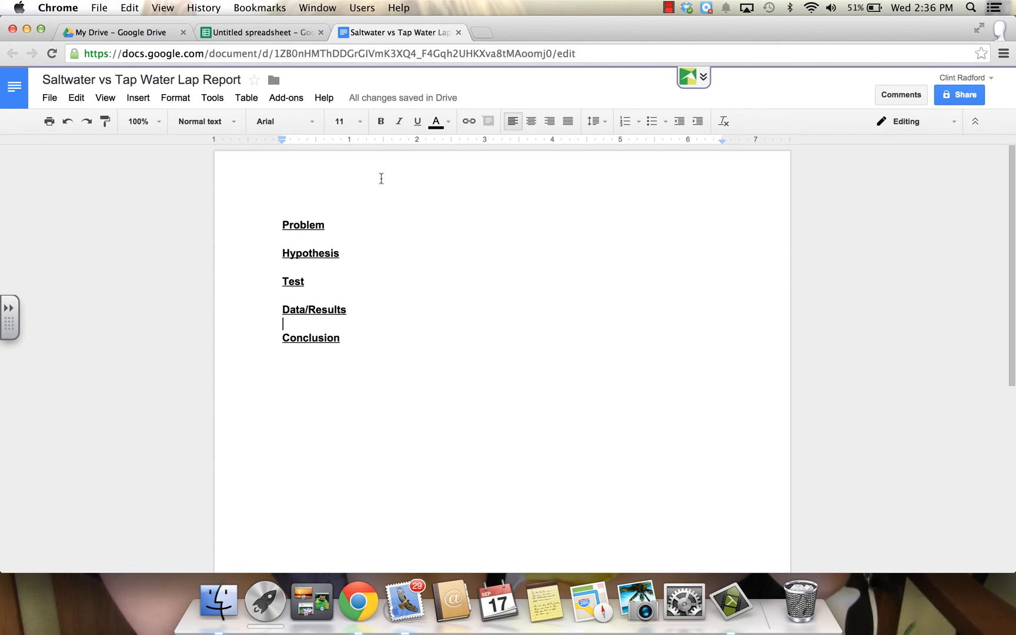
key("Return")
key("Return")
key("Return")
key("Return")
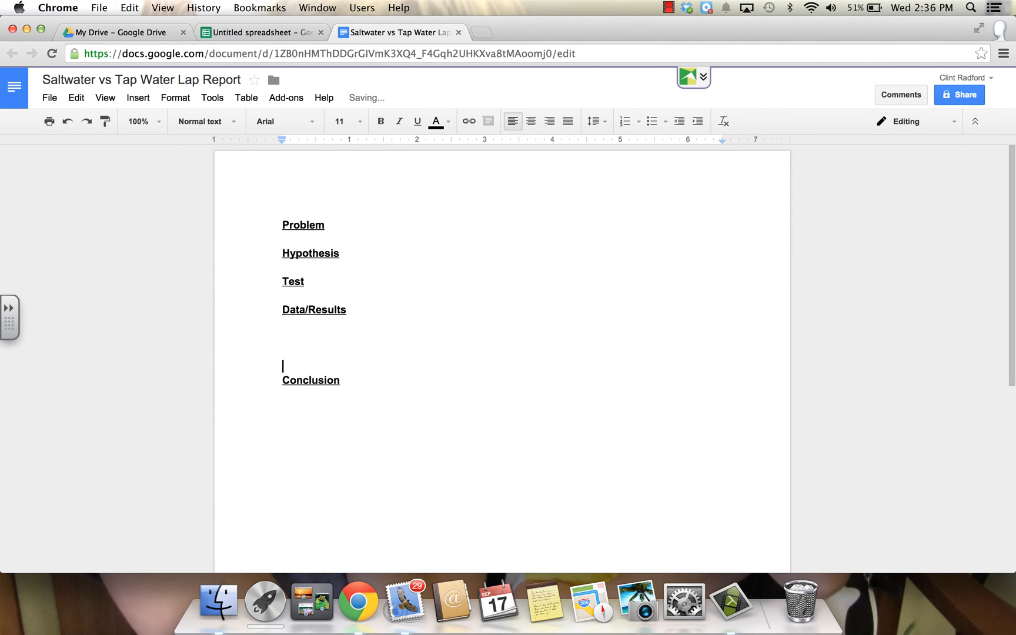
Step: Paste the copied chart into the blank space between the Data/Results and Conclusion headings
key("Up")
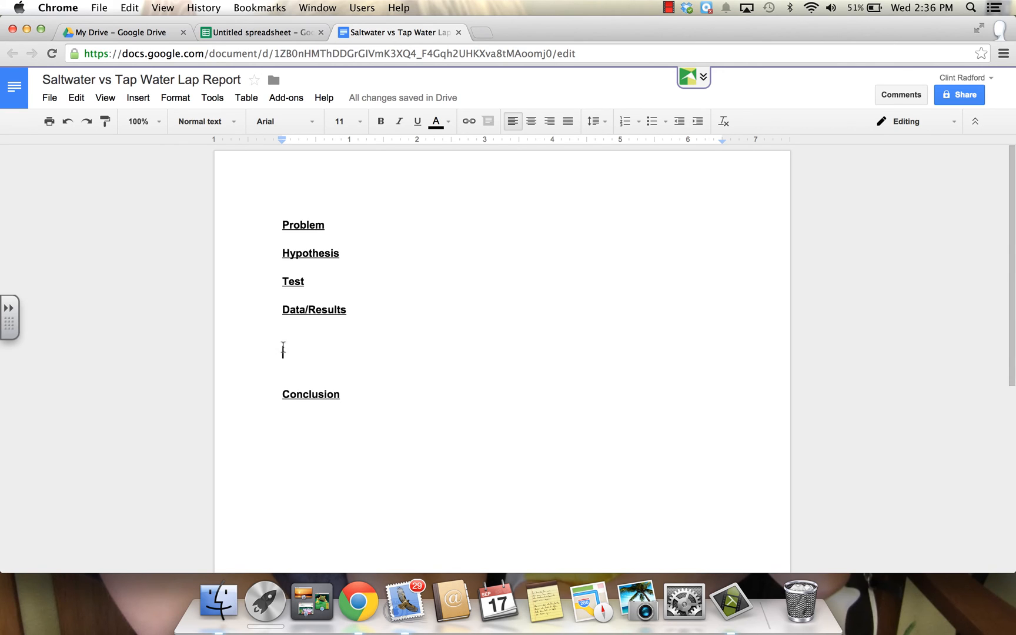
left_click(75, 99)
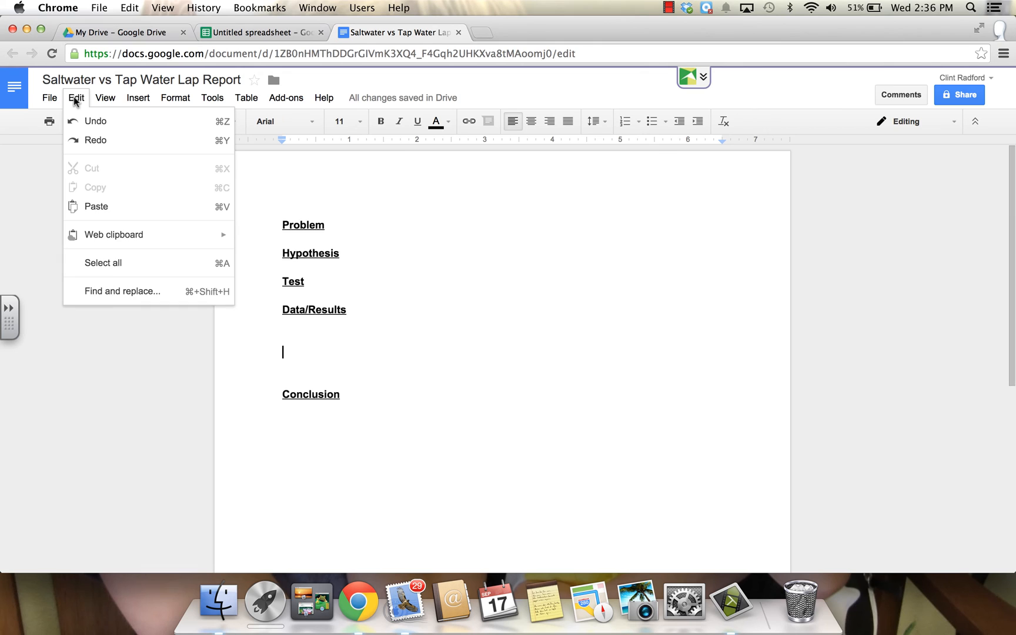
left_click(107, 208)
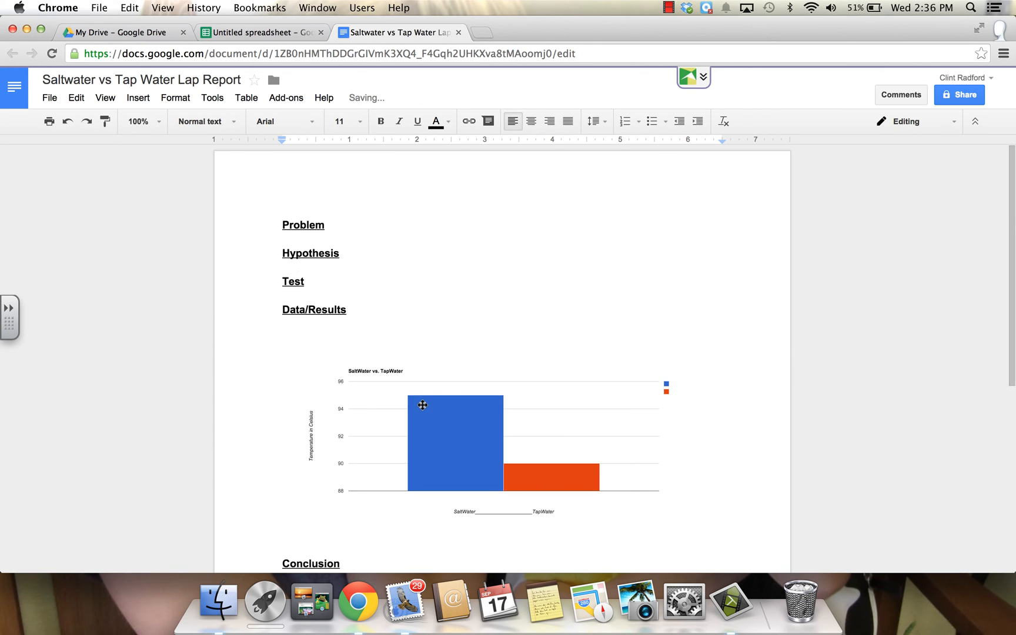
Step: Review the lab report's headings and the placement of the pasted chart
scroll(422, 405, "down", 2)
scroll(423, 405, "down", 1)
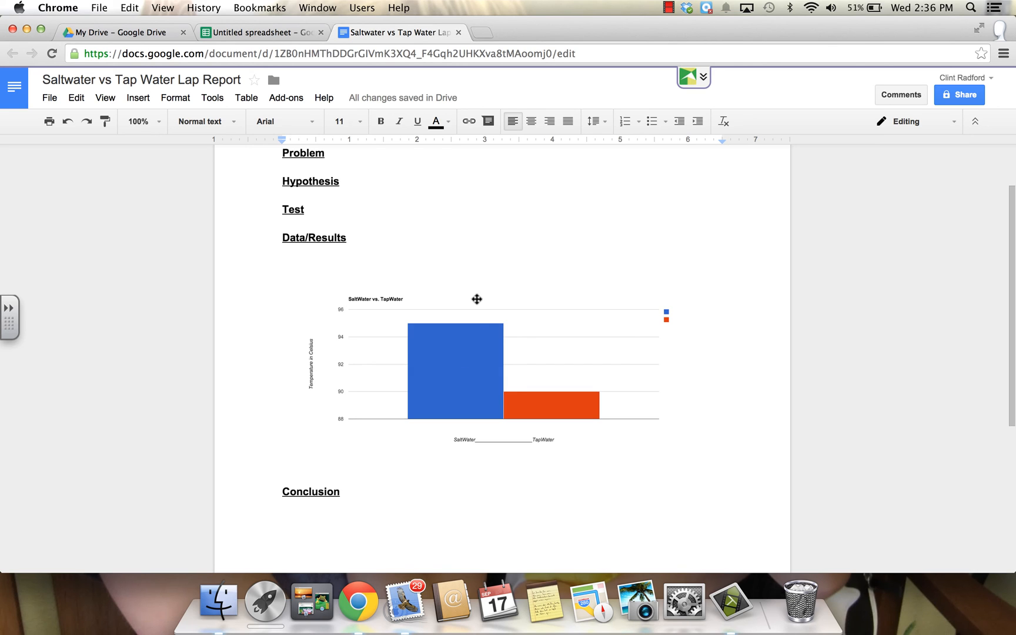
scroll(447, 262, "down", 3)
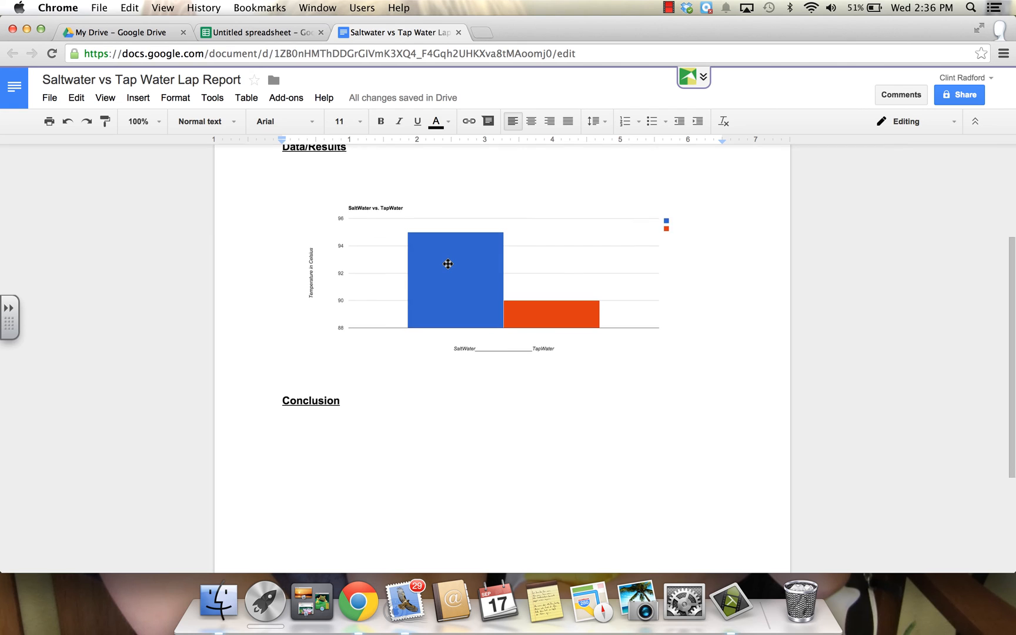
scroll(447, 263, "up", 4)
scroll(445, 280, "up", 2)
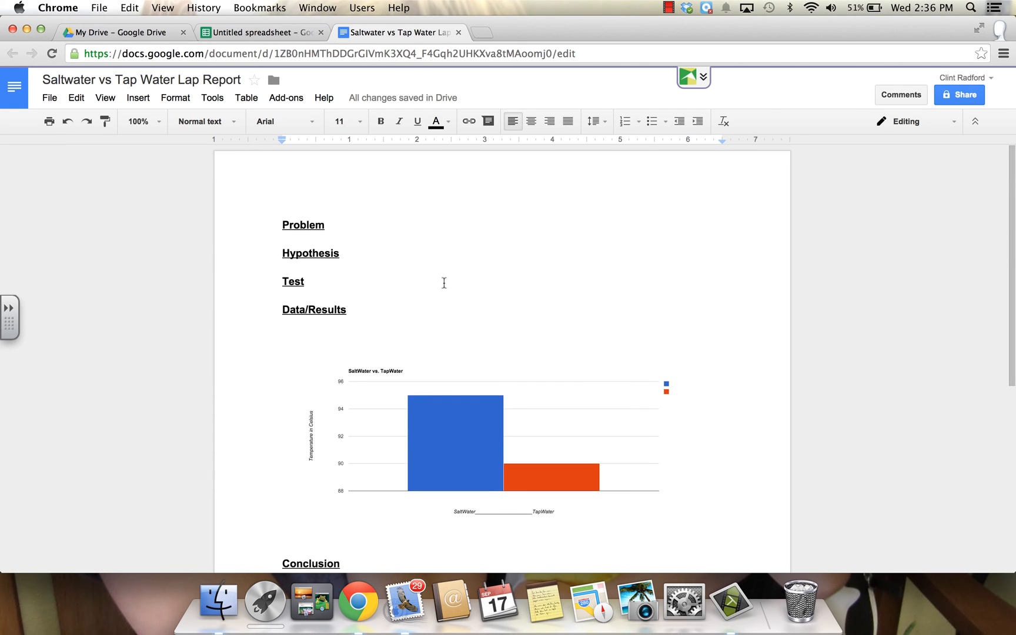
scroll(444, 284, "down", 5)
scroll(445, 283, "down", 2)
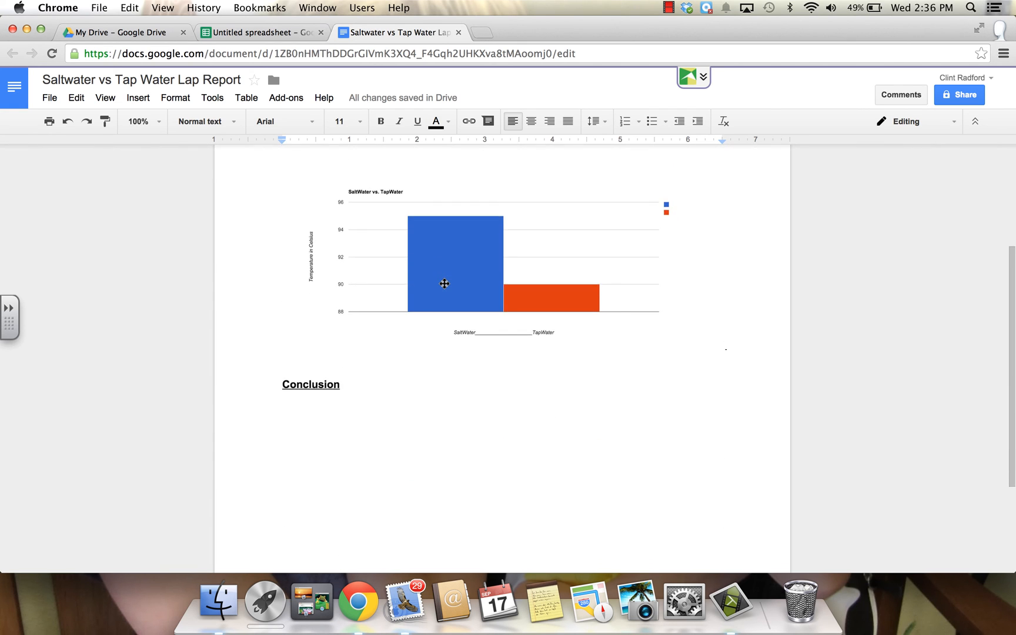
scroll(445, 283, "up", 6)
scroll(445, 283, "down", 2)
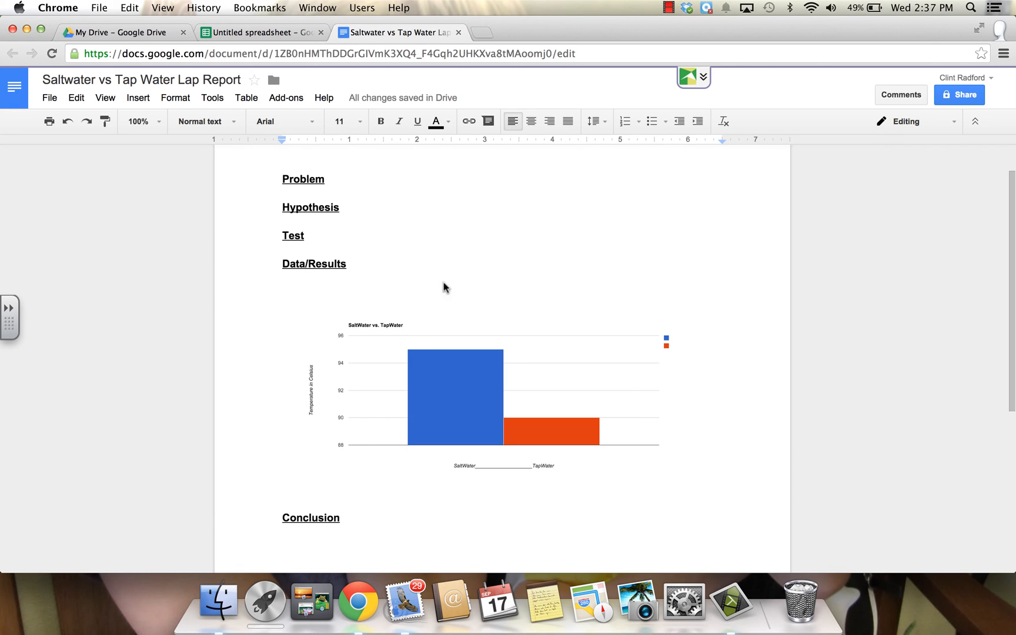
left_click(668, 8)
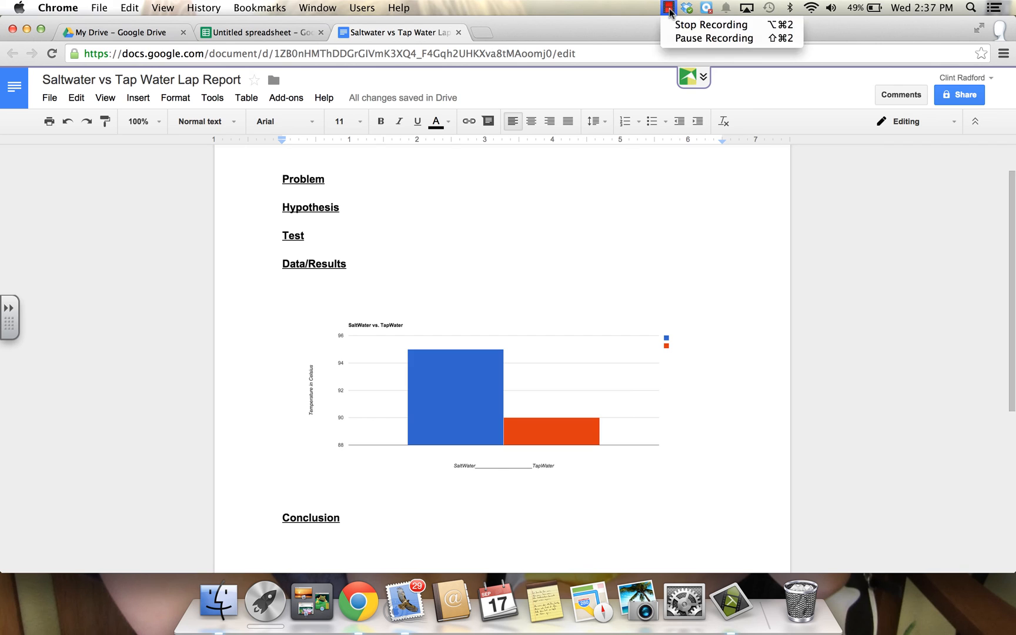